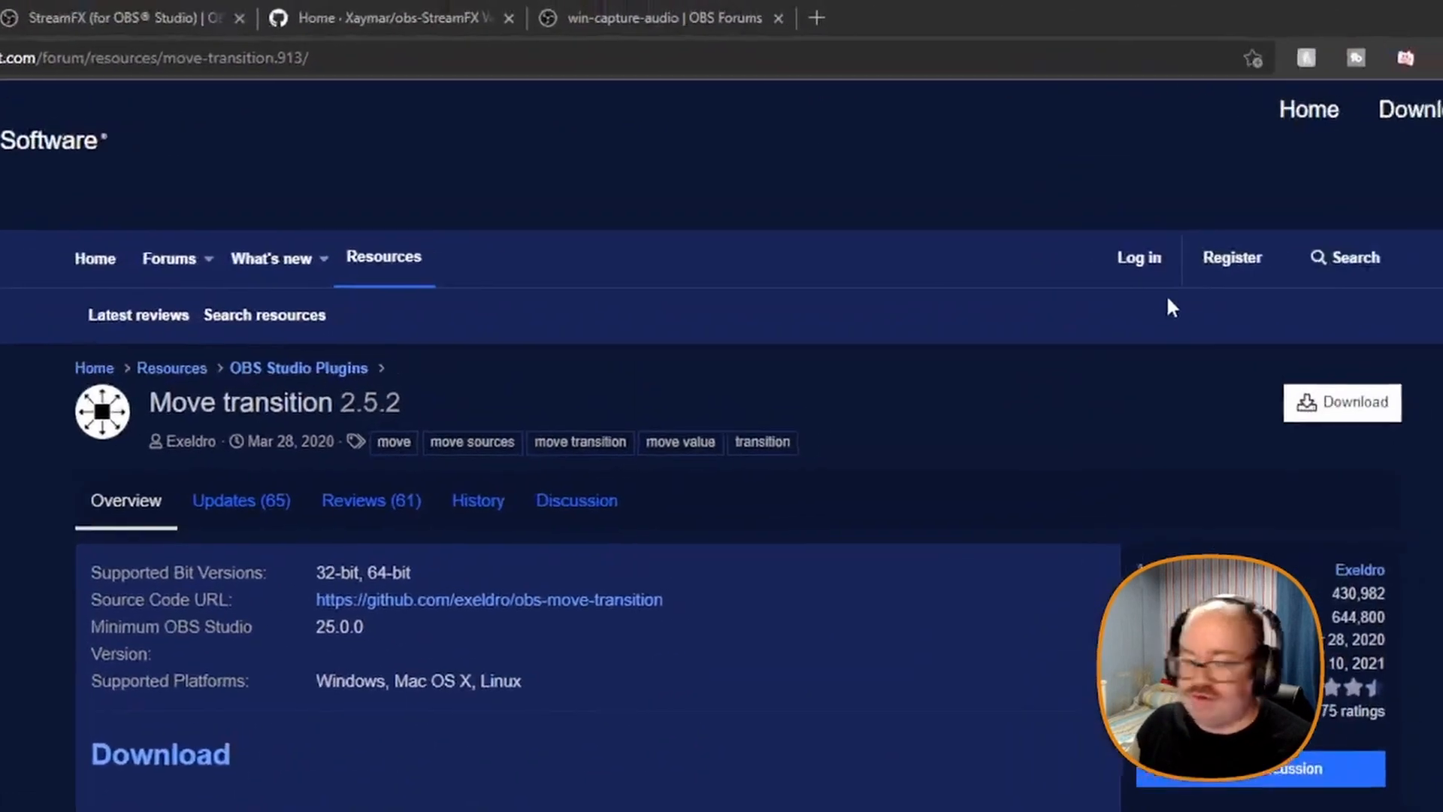
- Open the list of downloadable files for the Move transition 2.5.2 plugin
left_click(1341, 404)
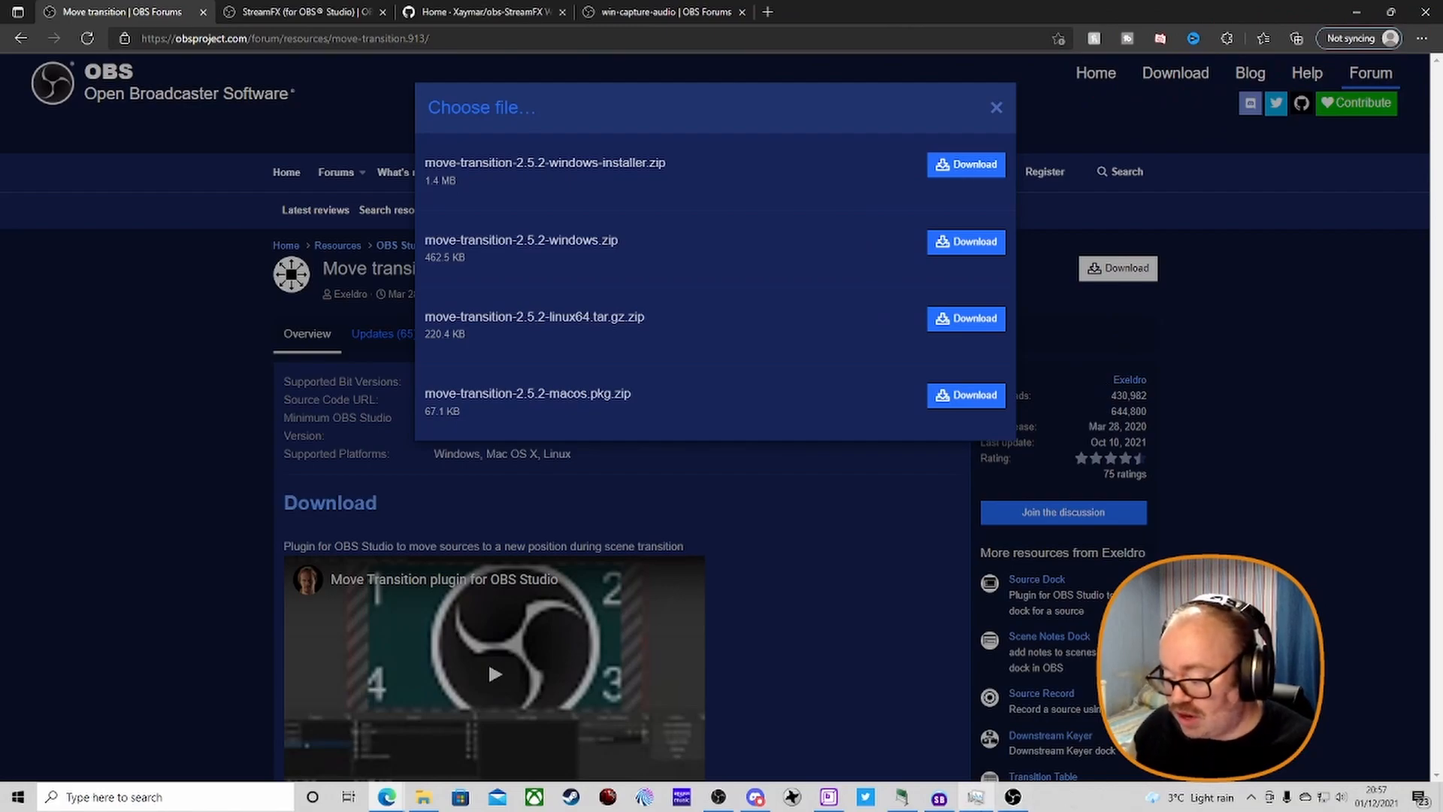
- Switch to OBS Studio and remove the SoundAlerts source from Scene 2
left_click(1015, 798)
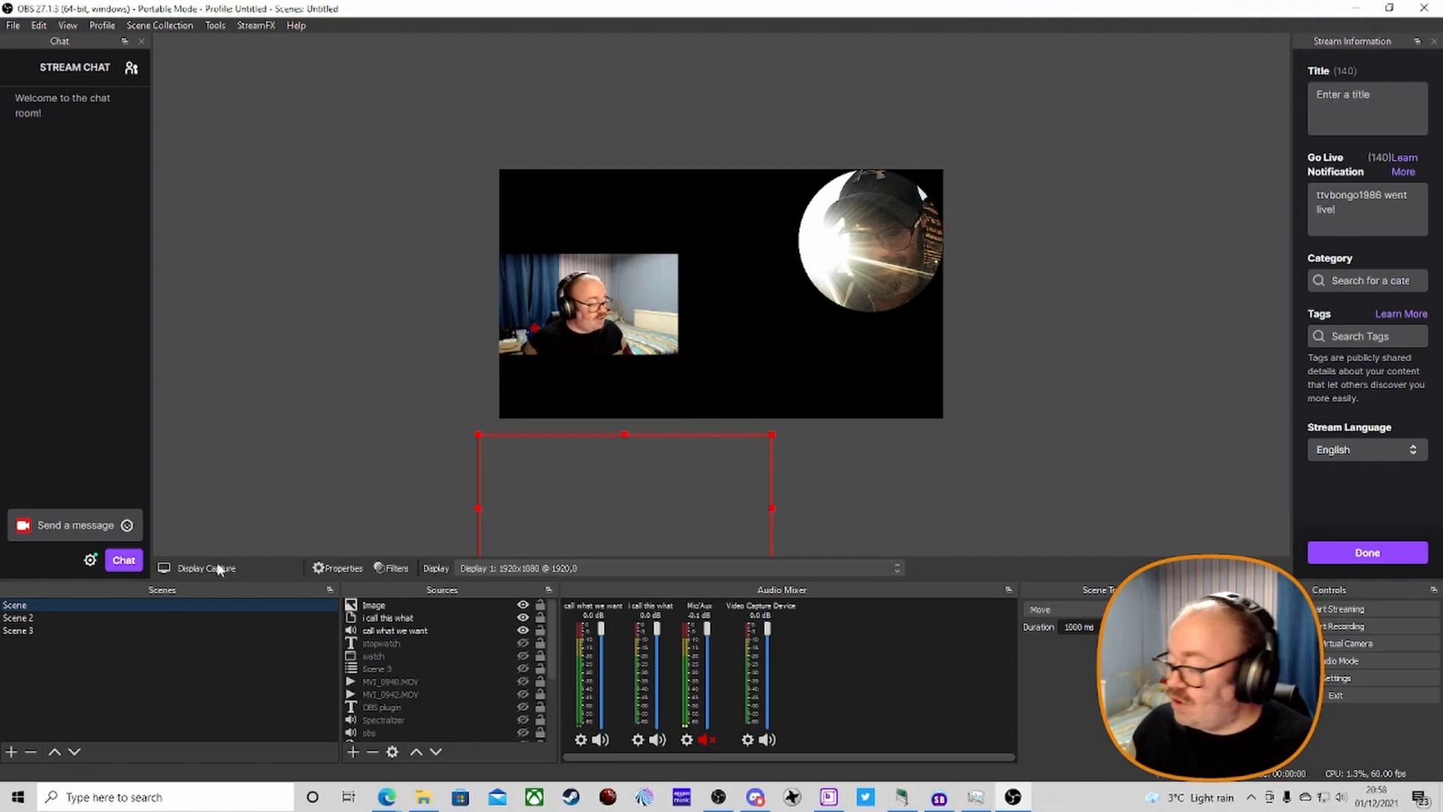
left_click(128, 617)
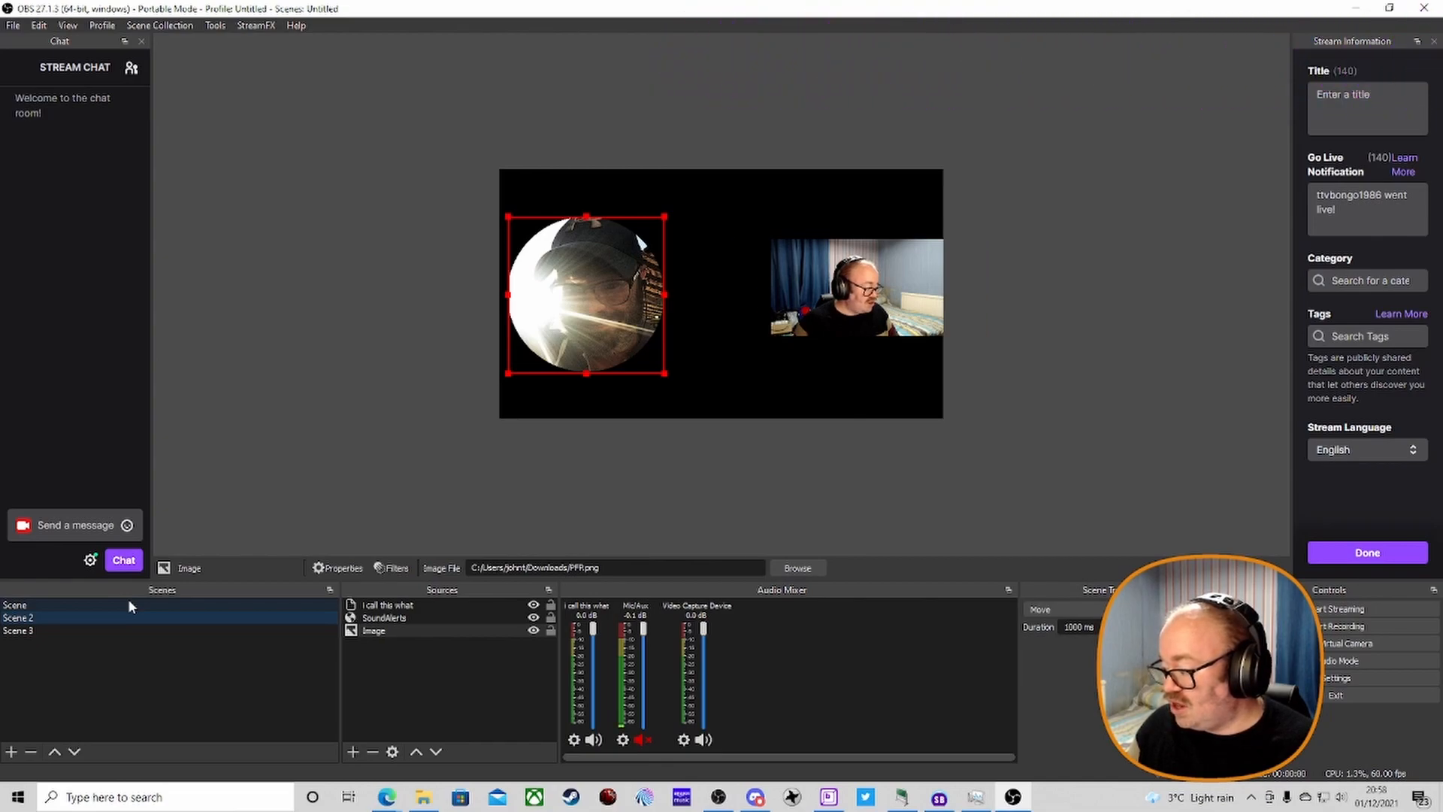
right_click(381, 616)
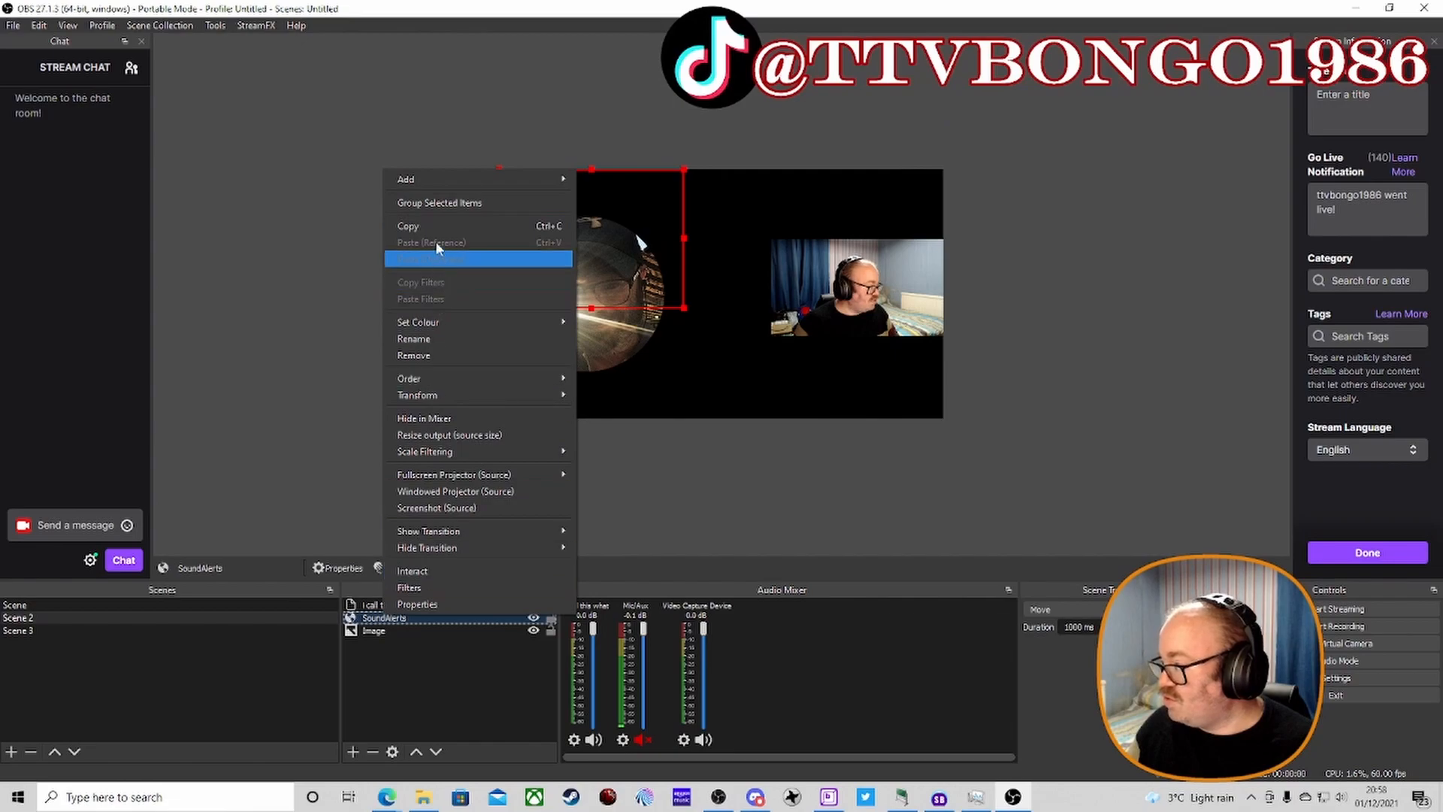
left_click(457, 356)
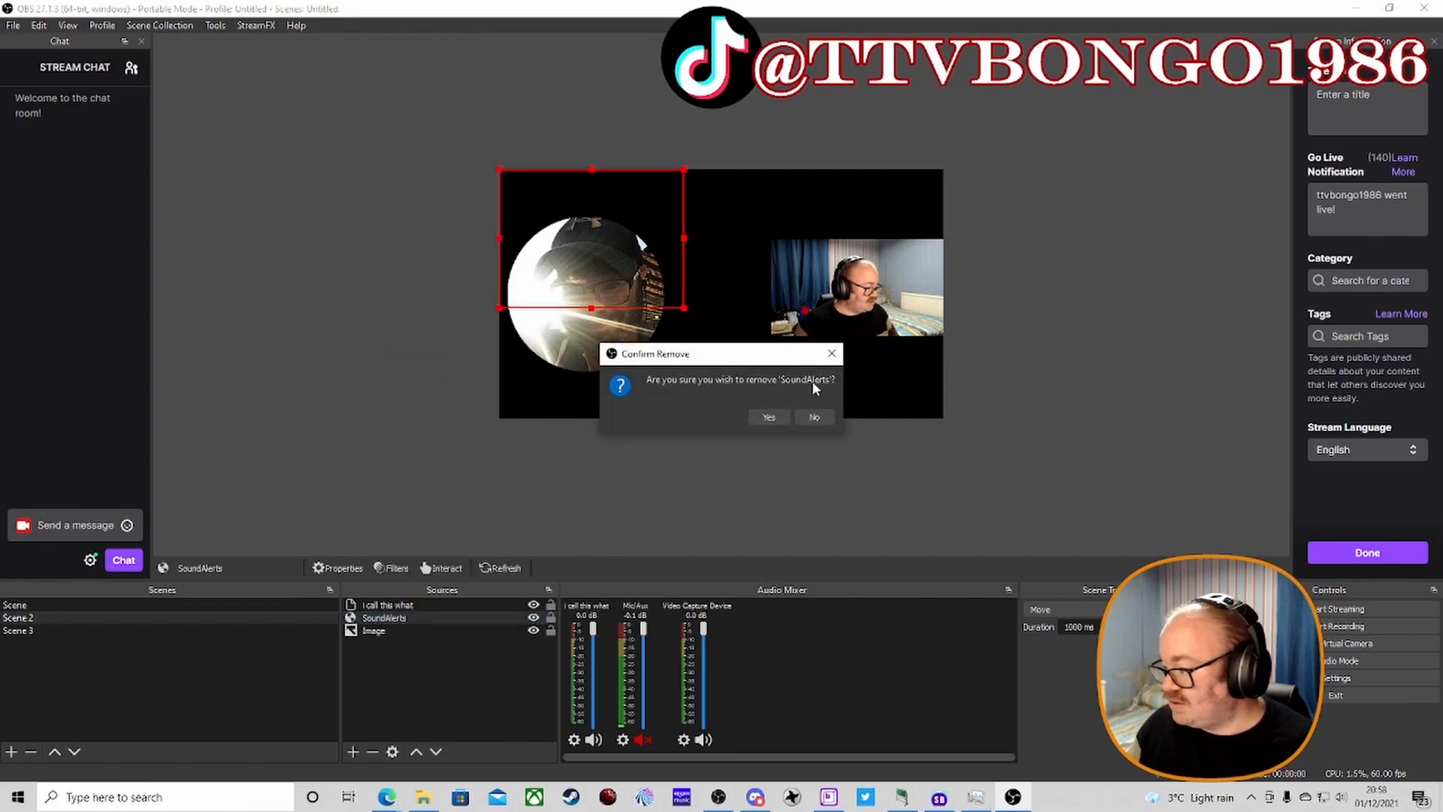
left_click(767, 417)
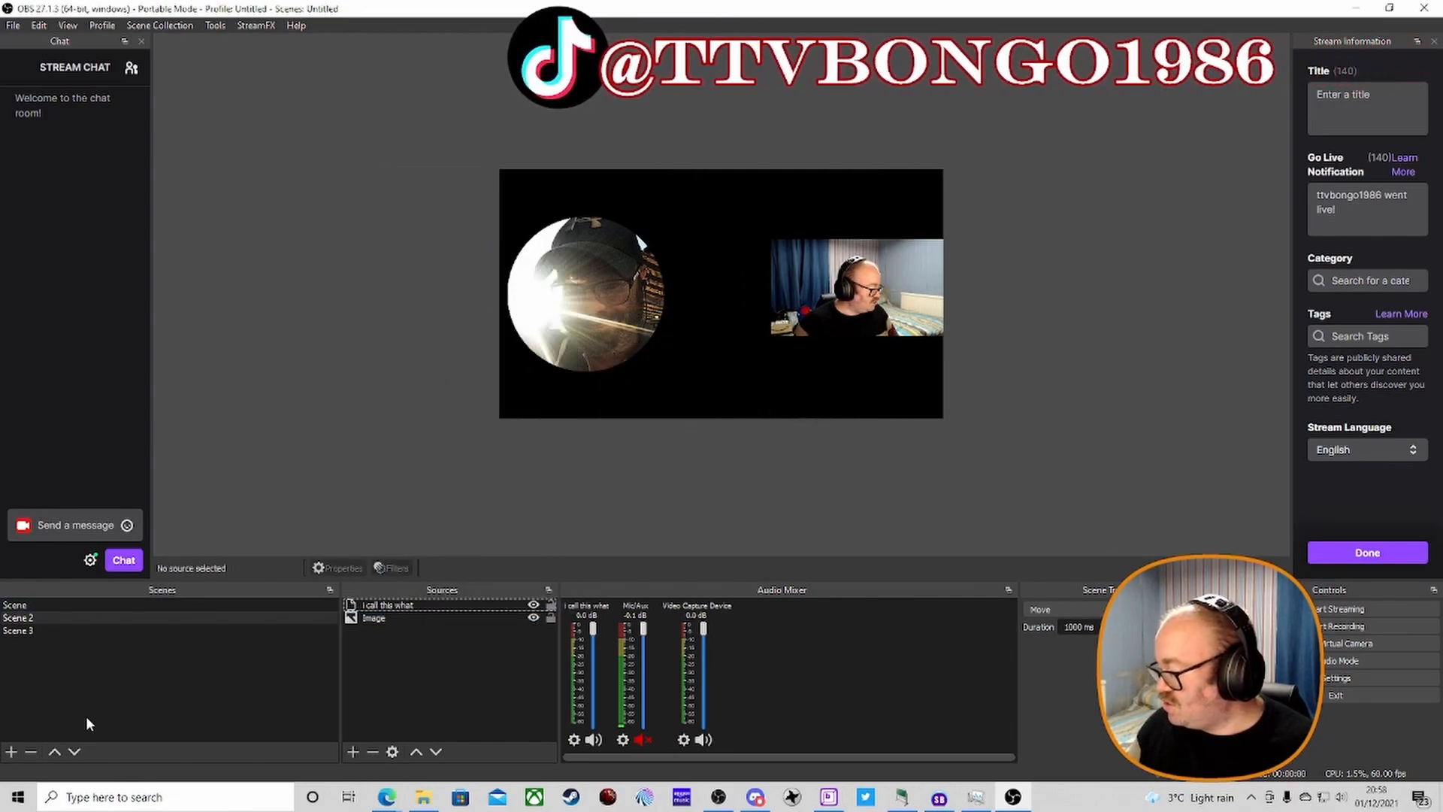
- Switch from Scene 2 to Scene and back to preview the Move transition
left_click(62, 612)
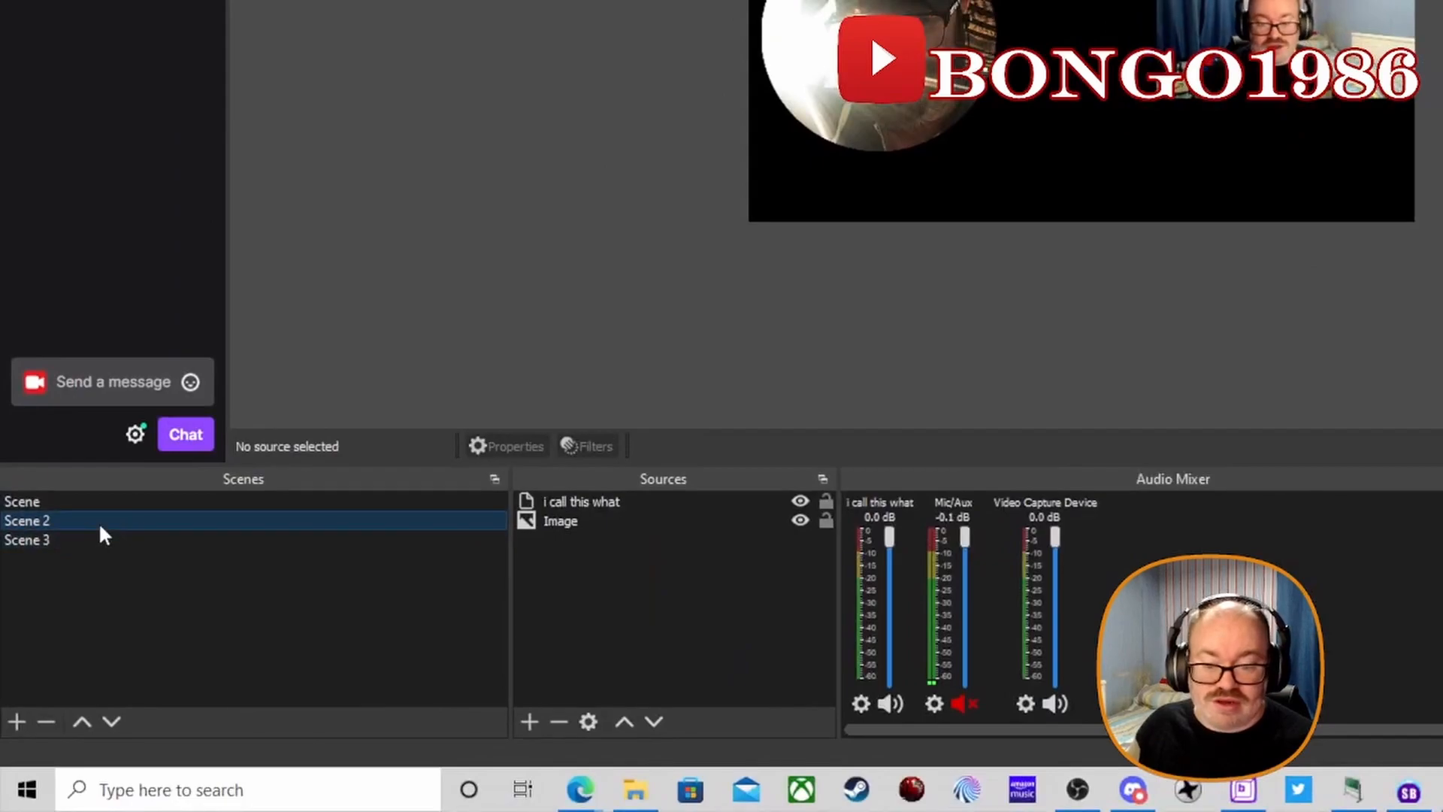
left_click(81, 504)
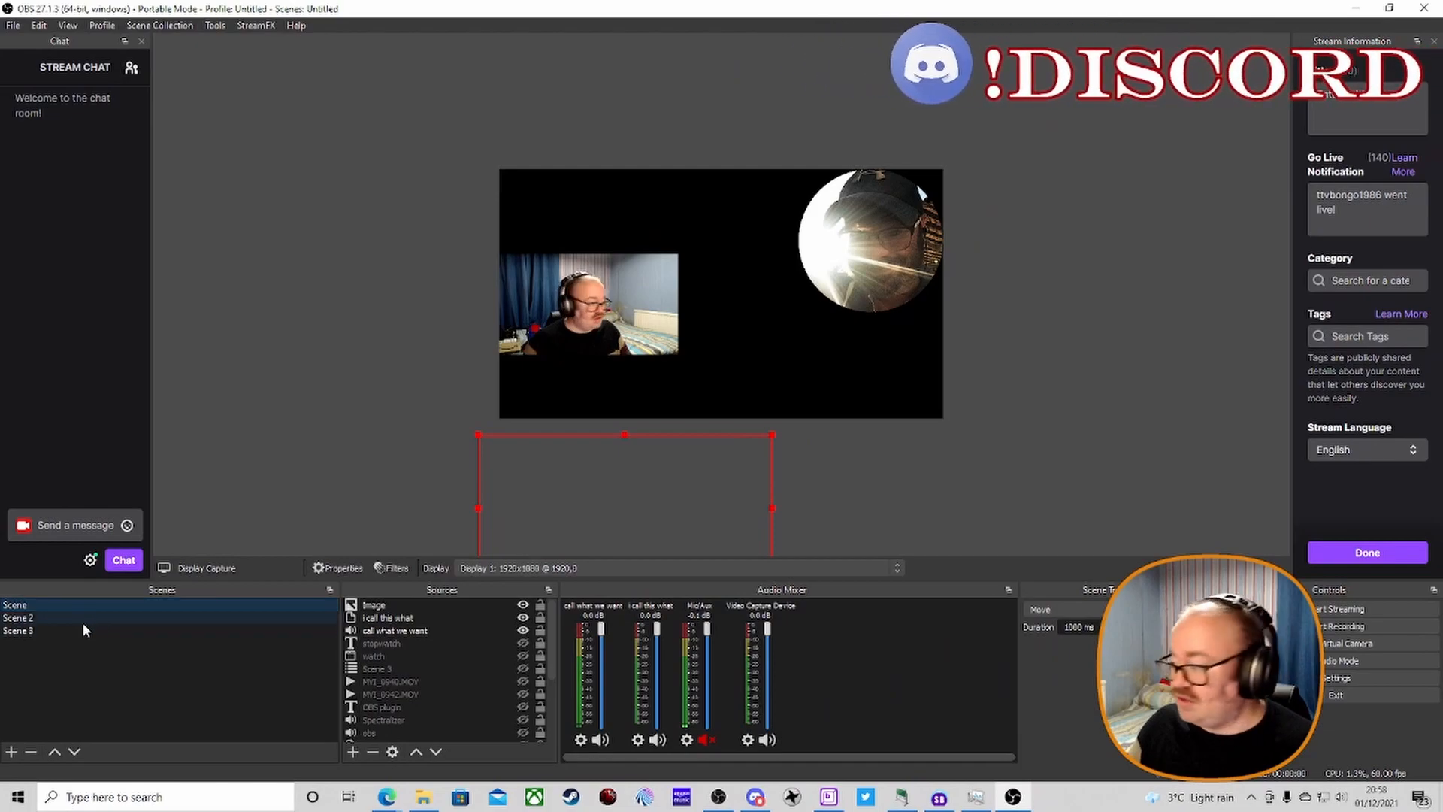
left_click(80, 618)
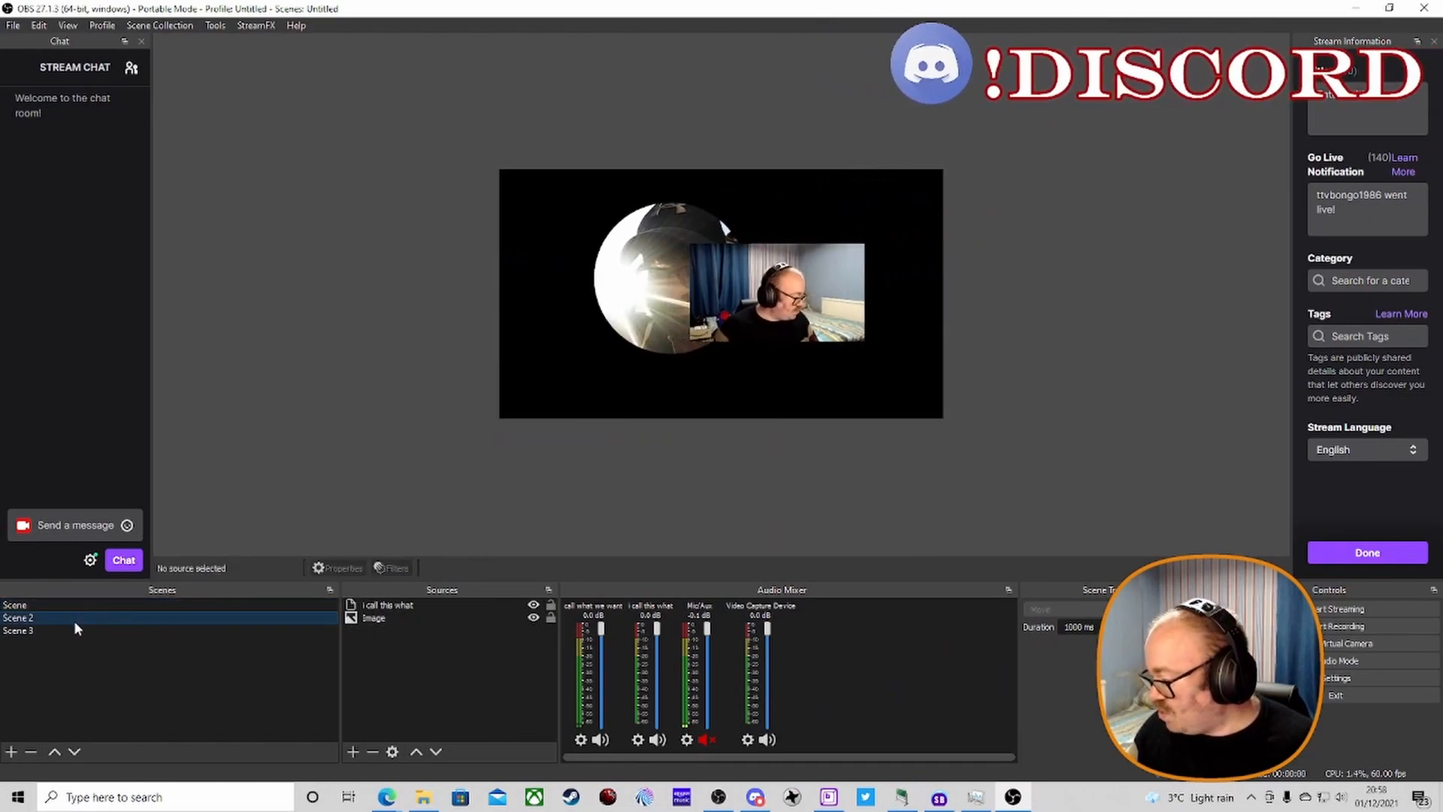
- In Scene, move the webcam source to the canvas's lower-right corner and the round image to the upper middle, left of its old spot
left_click(84, 605)
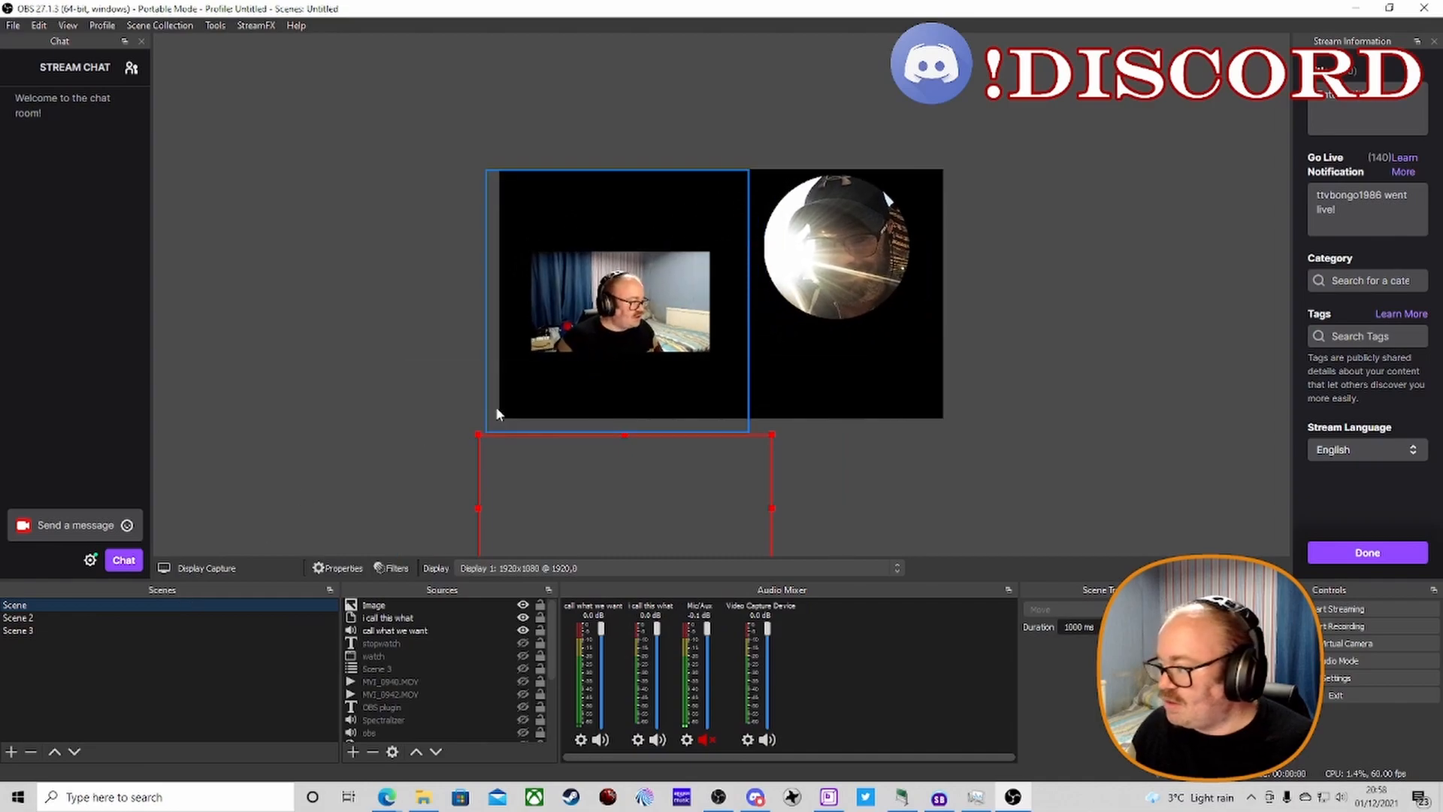
left_click_drag(616, 304, 854, 359)
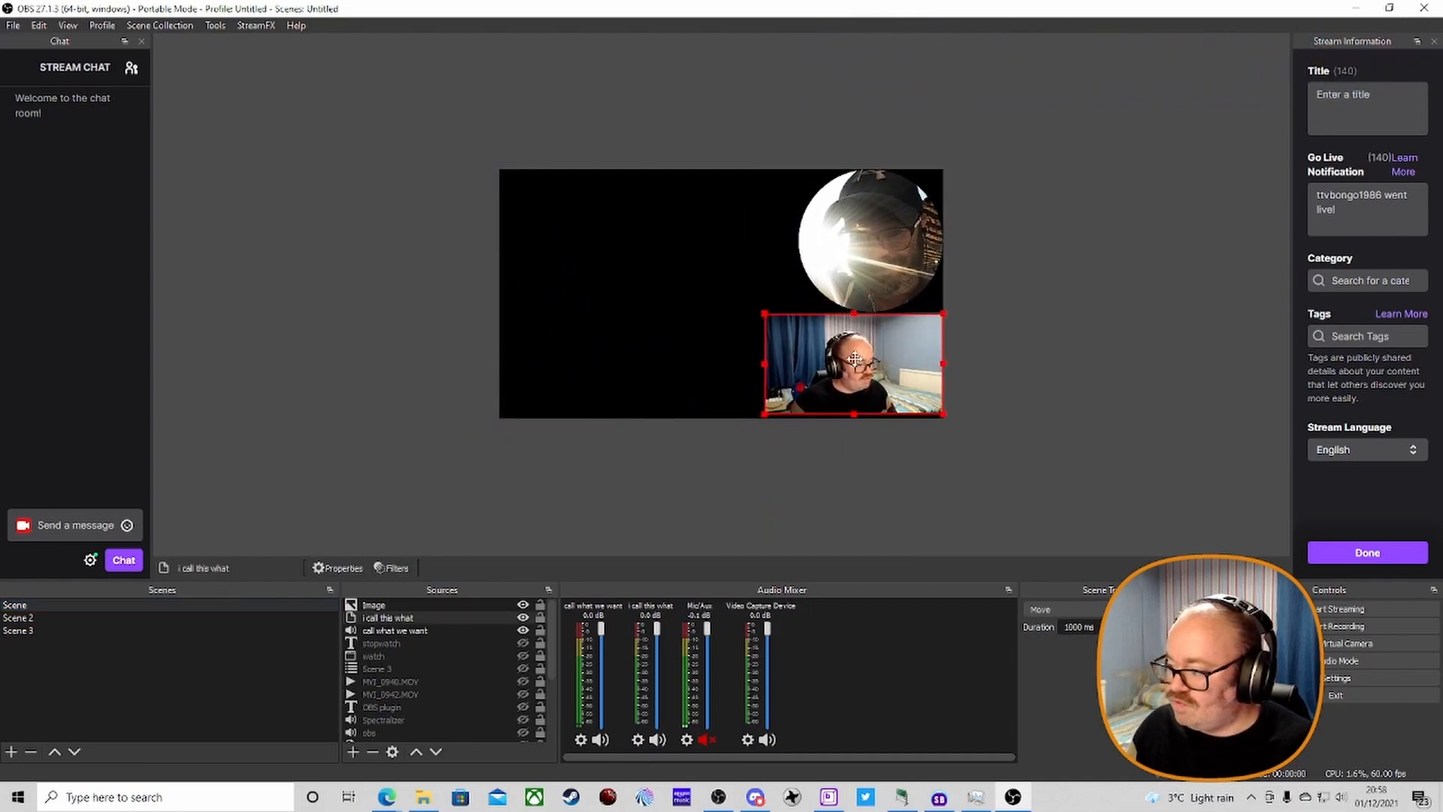
left_click_drag(859, 286, 734, 283)
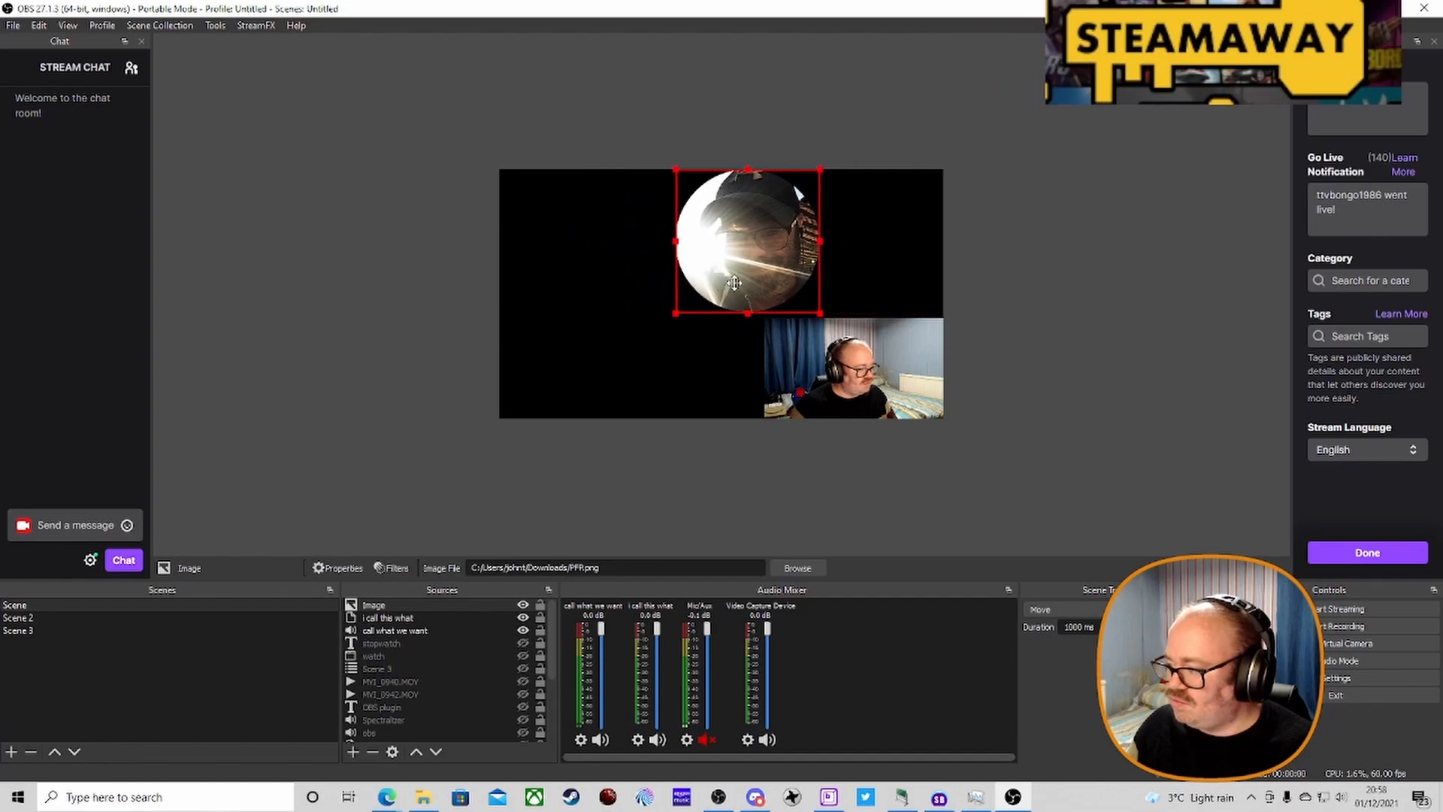
- Preview the Move transition with the repositioned sources by alternating between Scene 2 and Scene, finishing on Scene 2
left_click(48, 616)
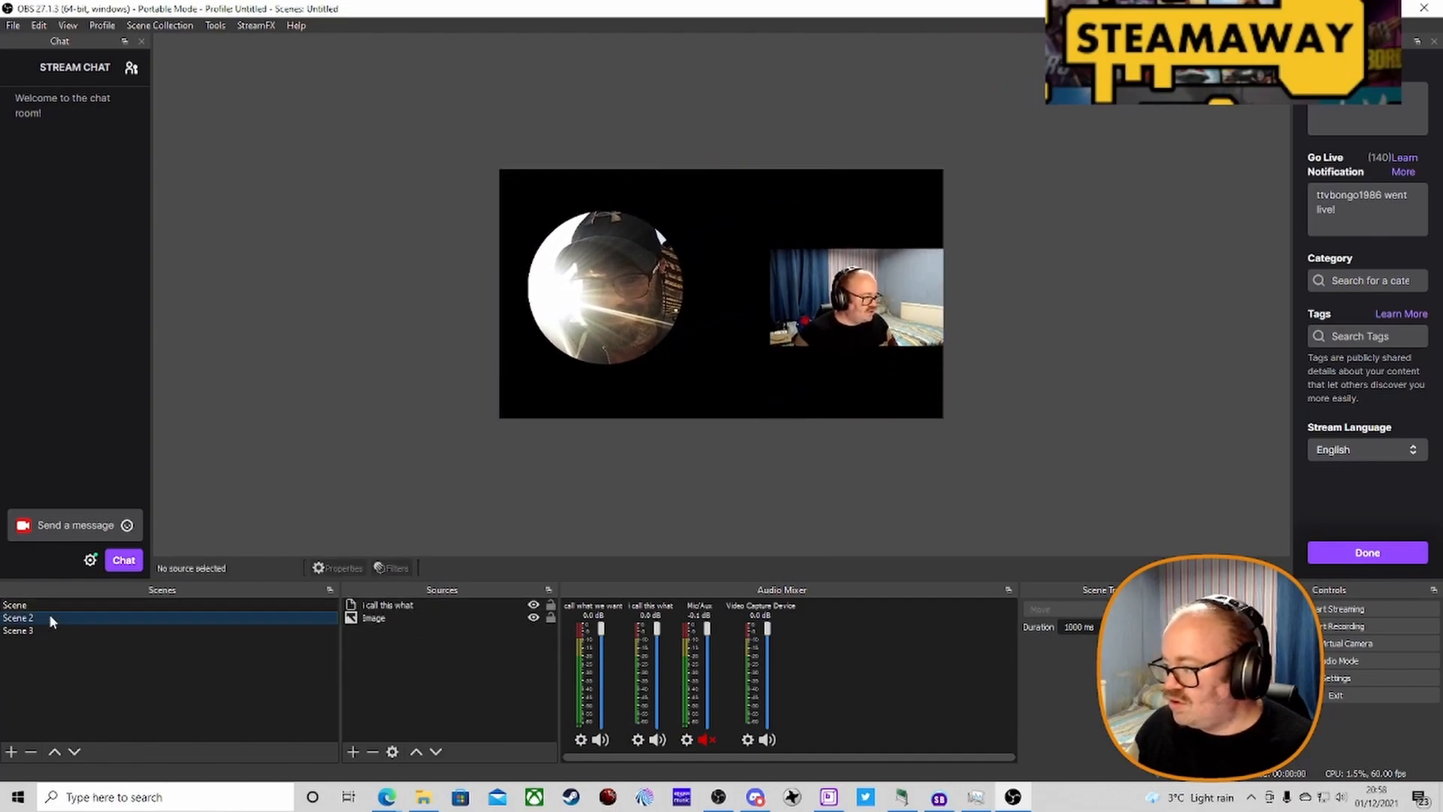
left_click(52, 607)
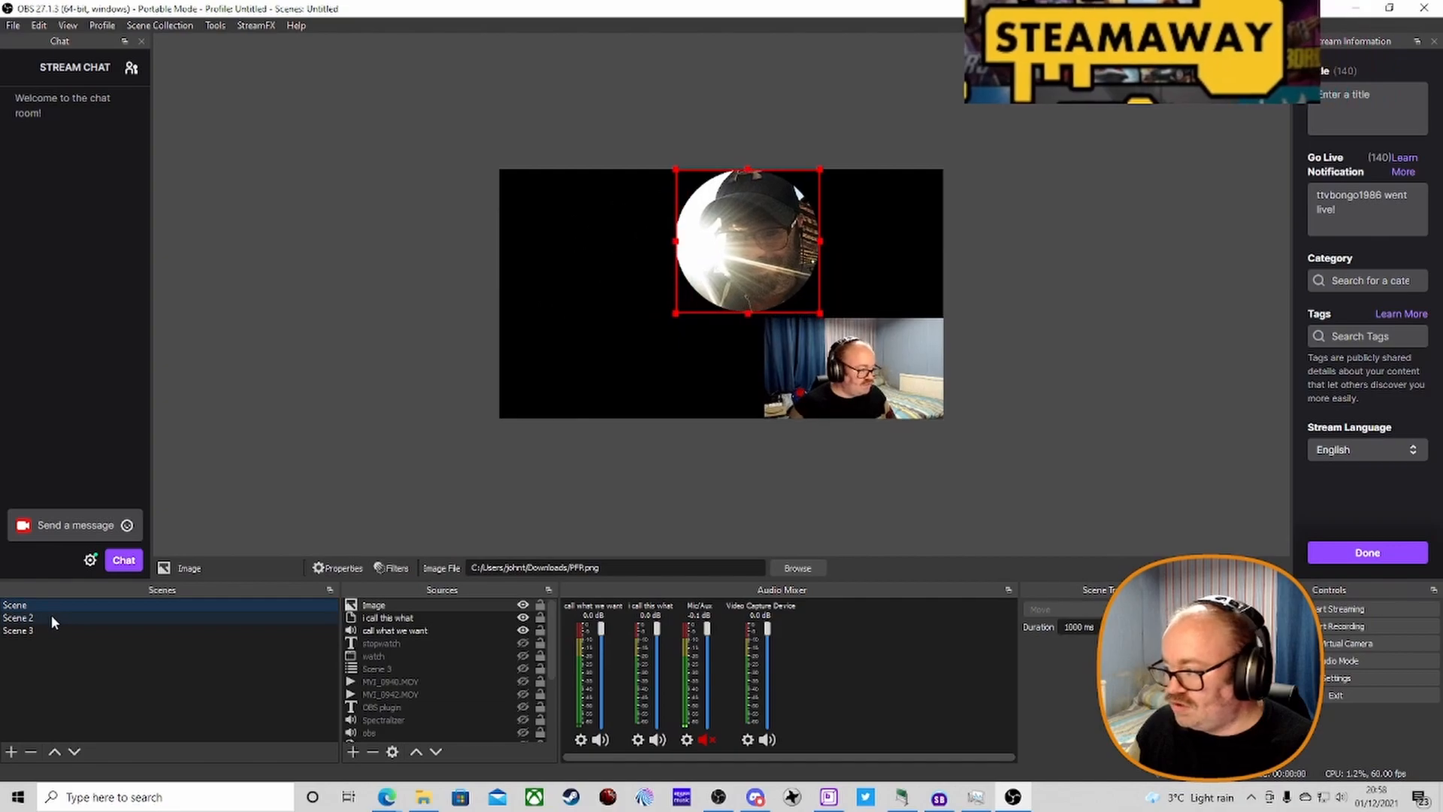
left_click(51, 615)
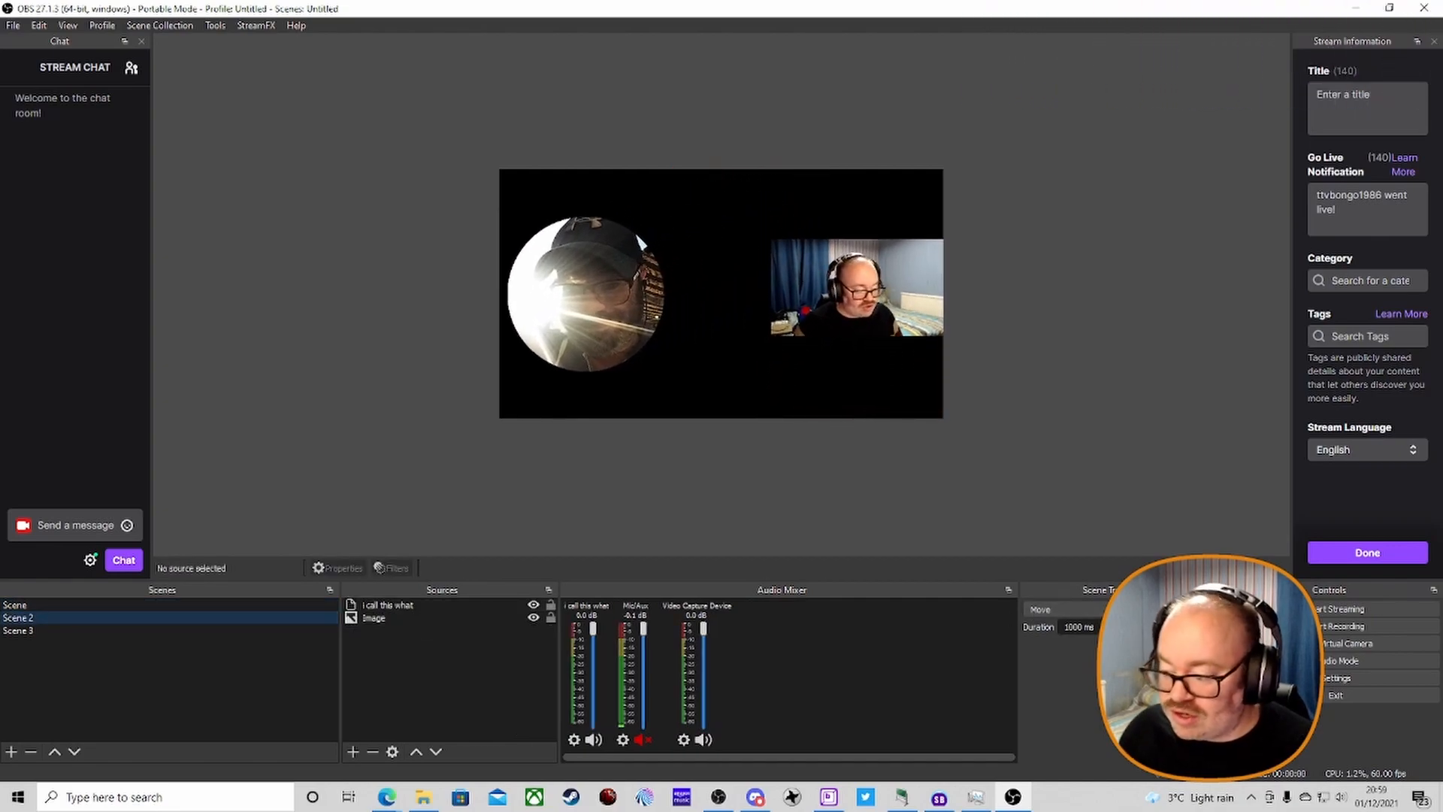
- Open the Move scene transition's properties and set the Switch Point to 56%
left_click(1214, 609)
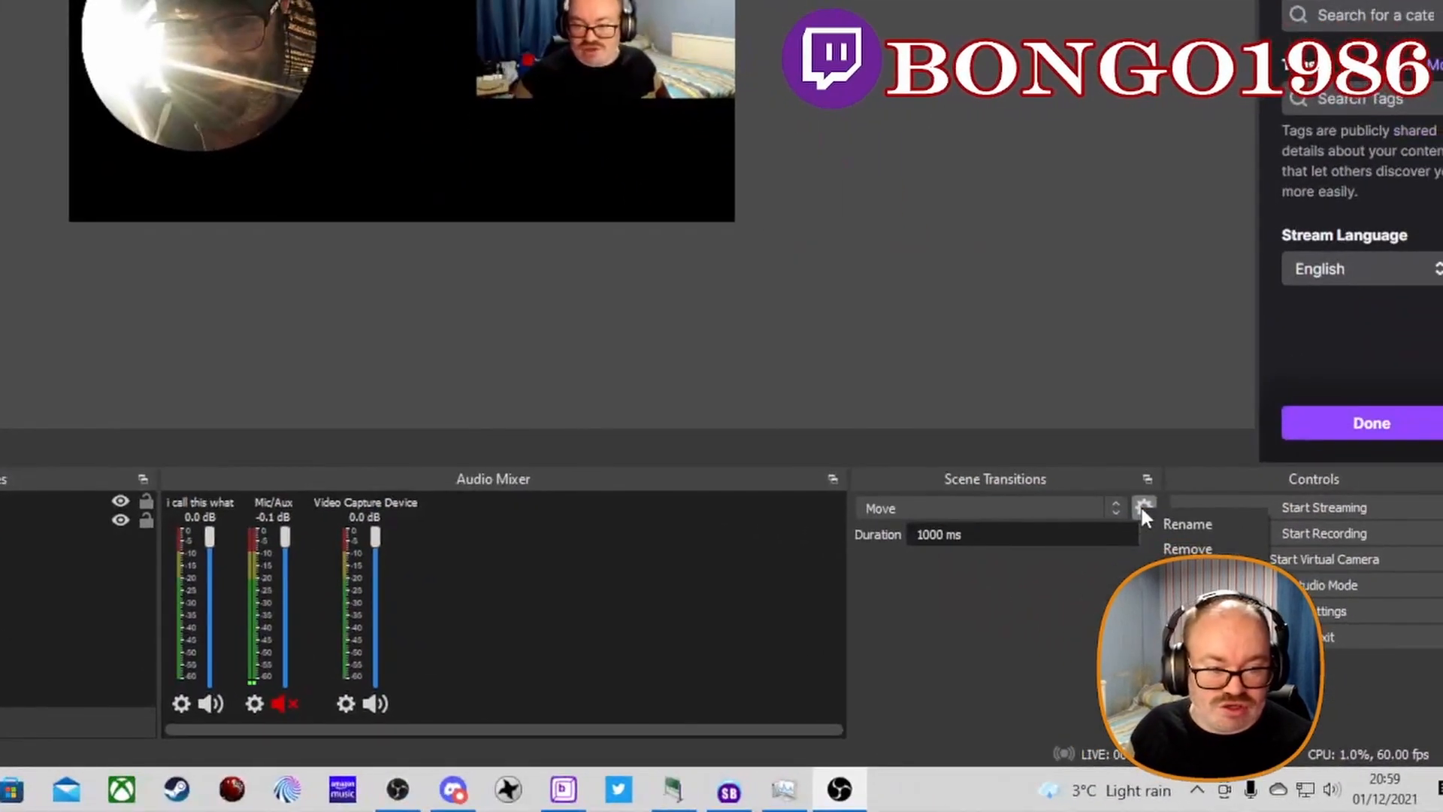
left_click(1143, 508)
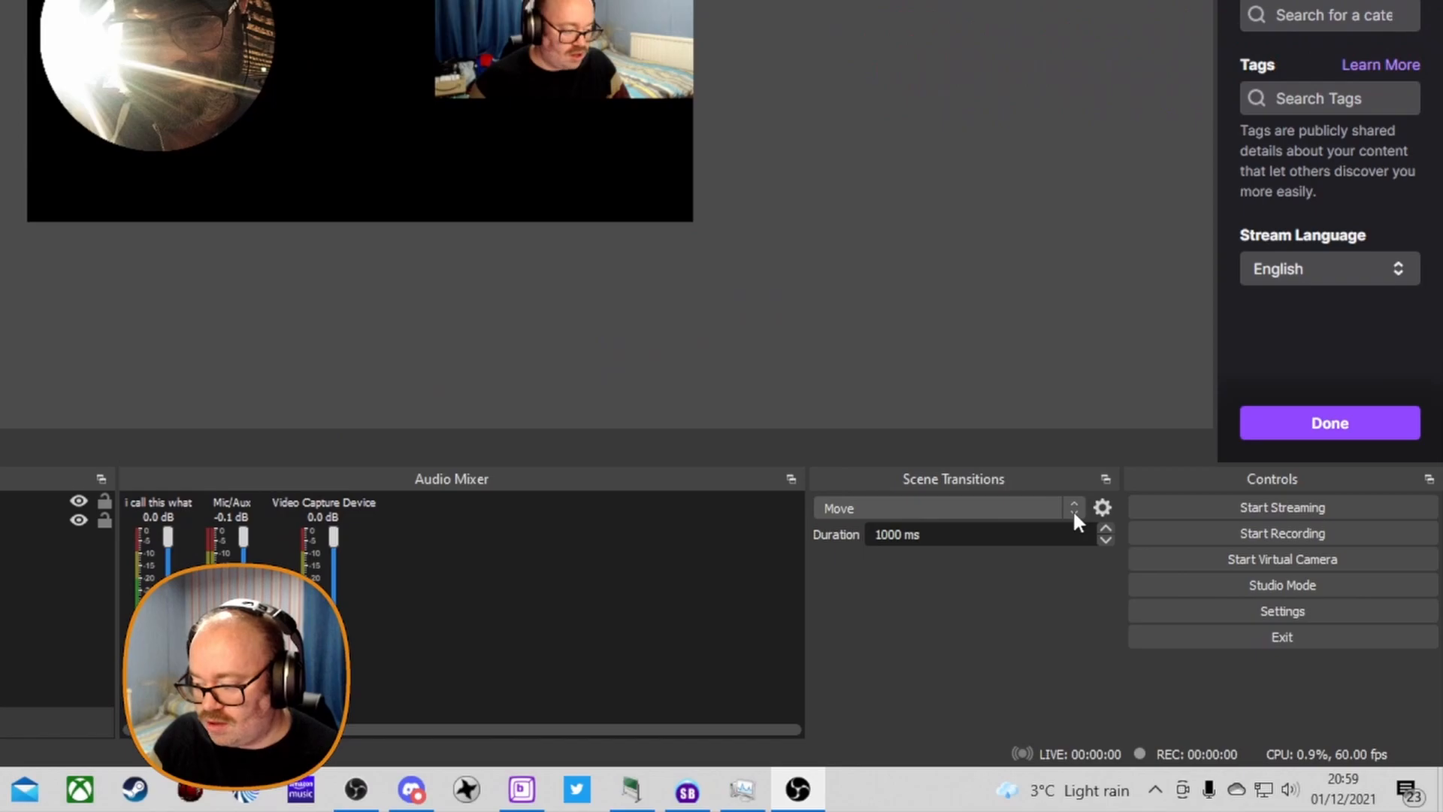
left_click(1102, 510)
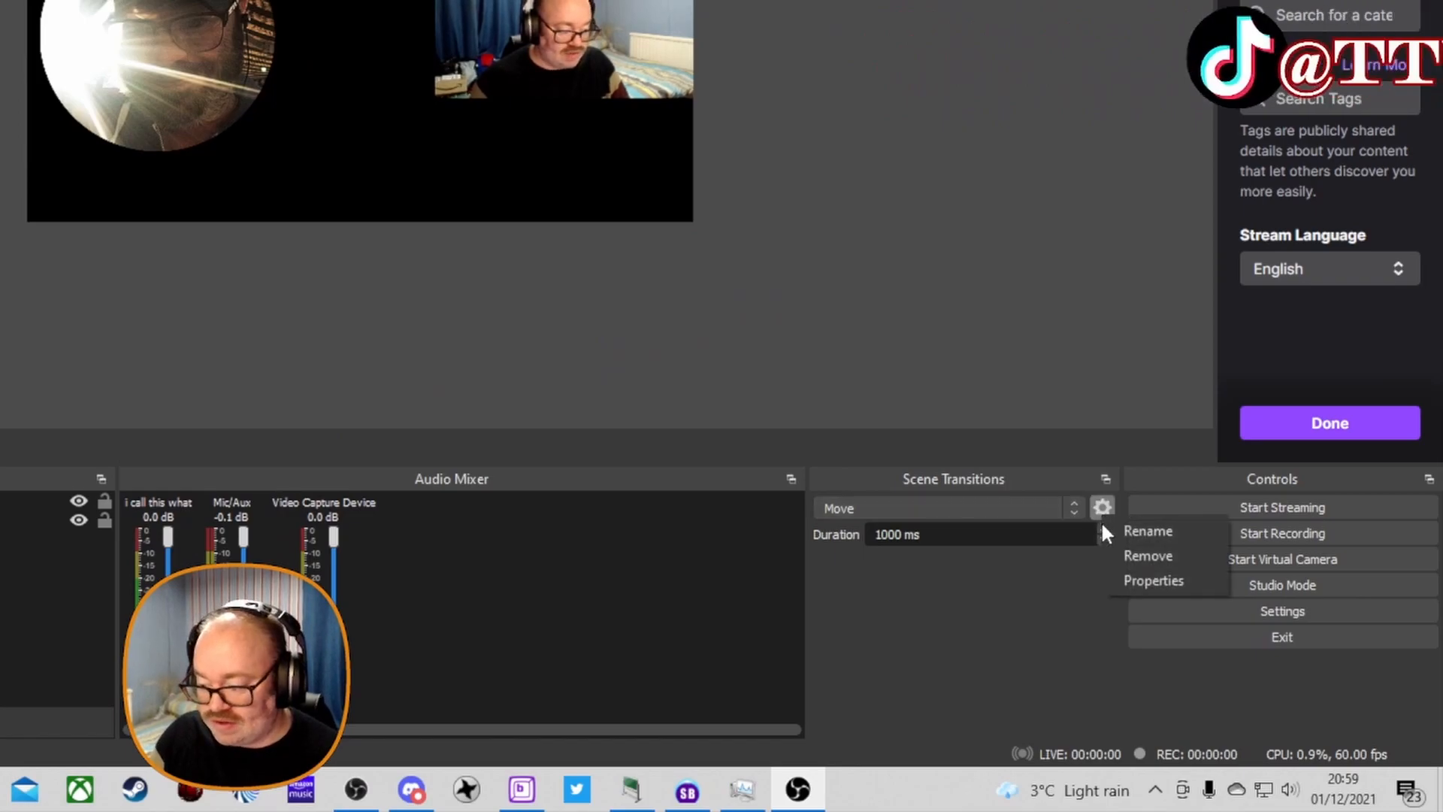
left_click(1126, 576)
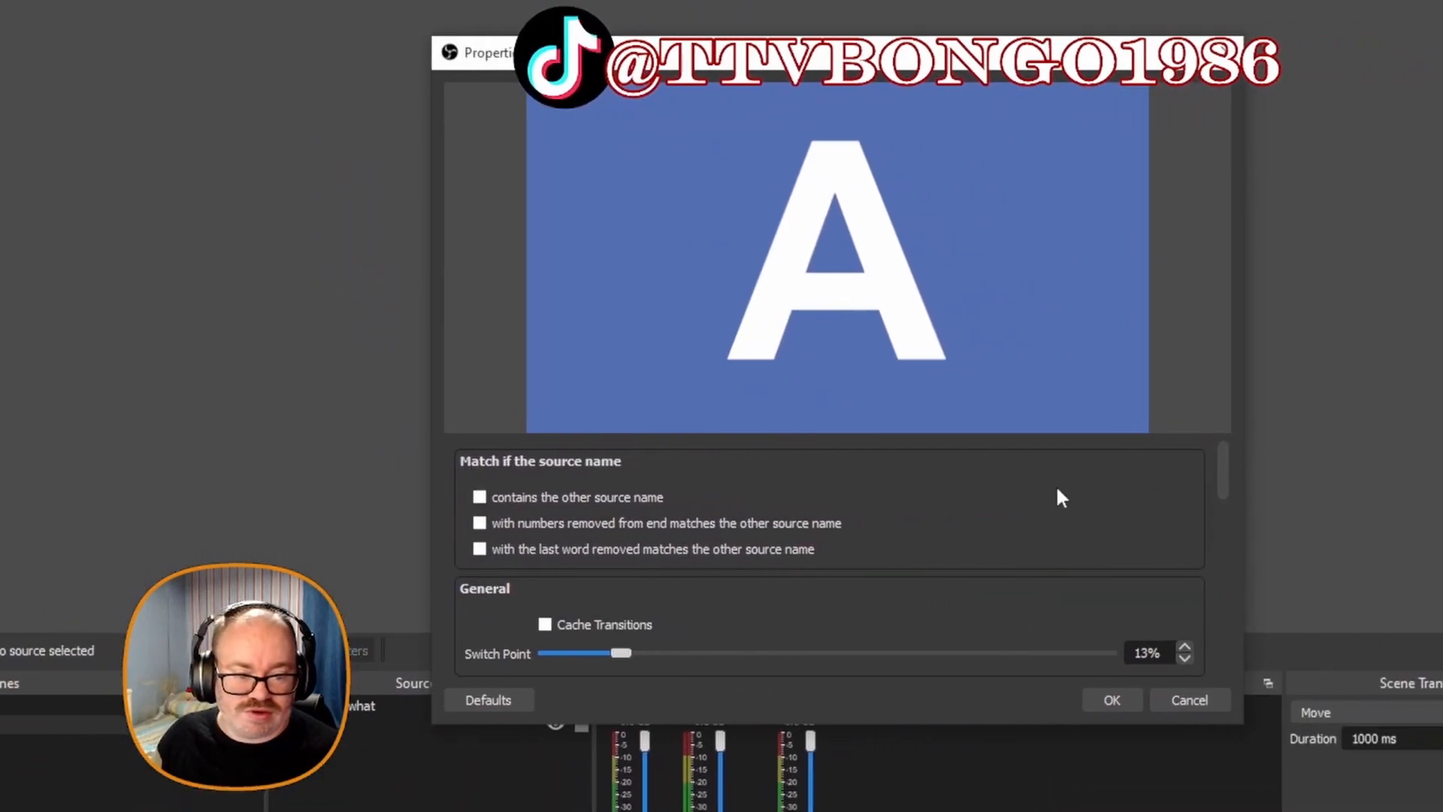
scroll(646, 506, "down", 2)
scroll(635, 507, "up", 1)
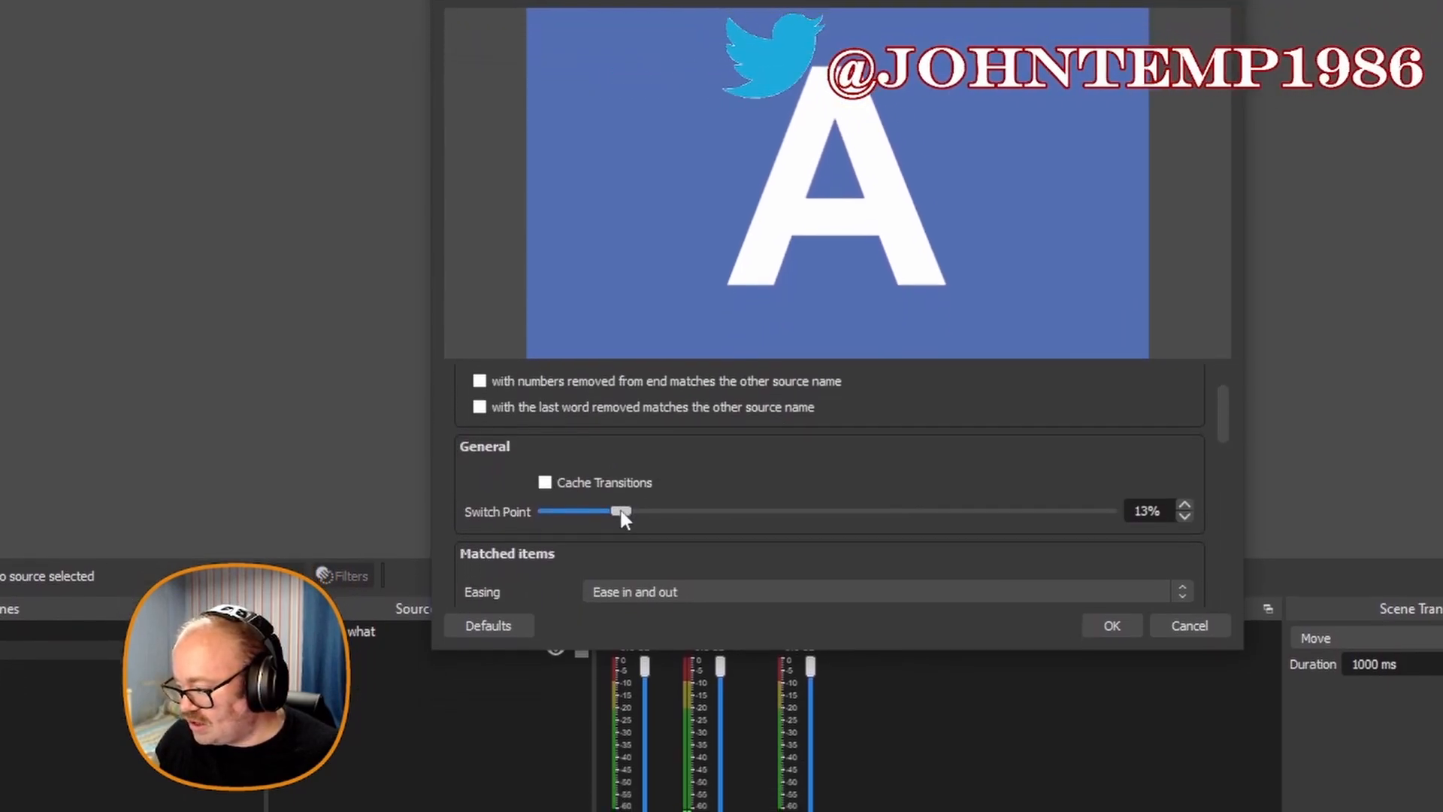
left_click_drag(621, 511, 861, 511)
- For matched items, review the Easing choices and set the Easing Function to Bounce
scroll(677, 511, "down", 3)
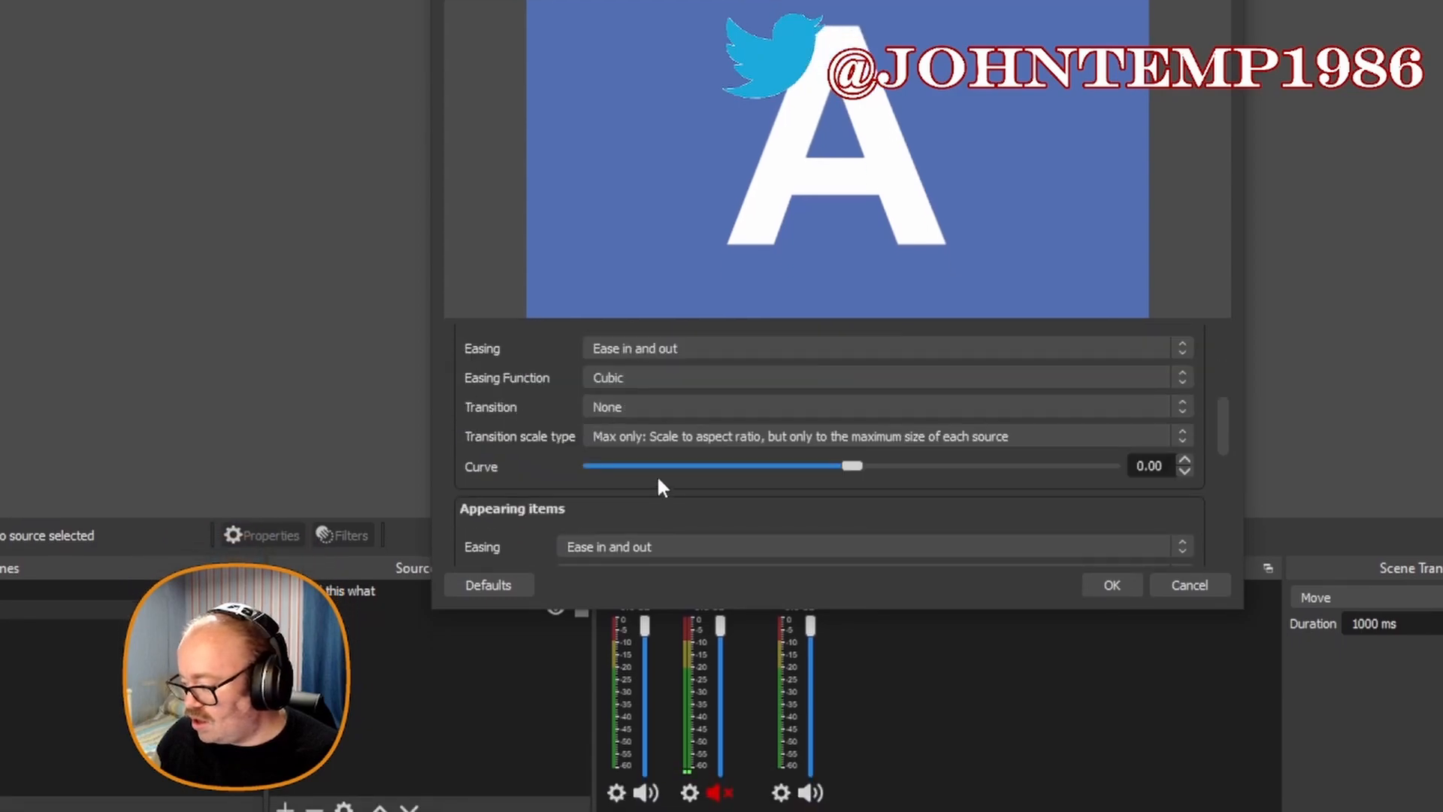
scroll(652, 451, "up", 1)
left_click(646, 413)
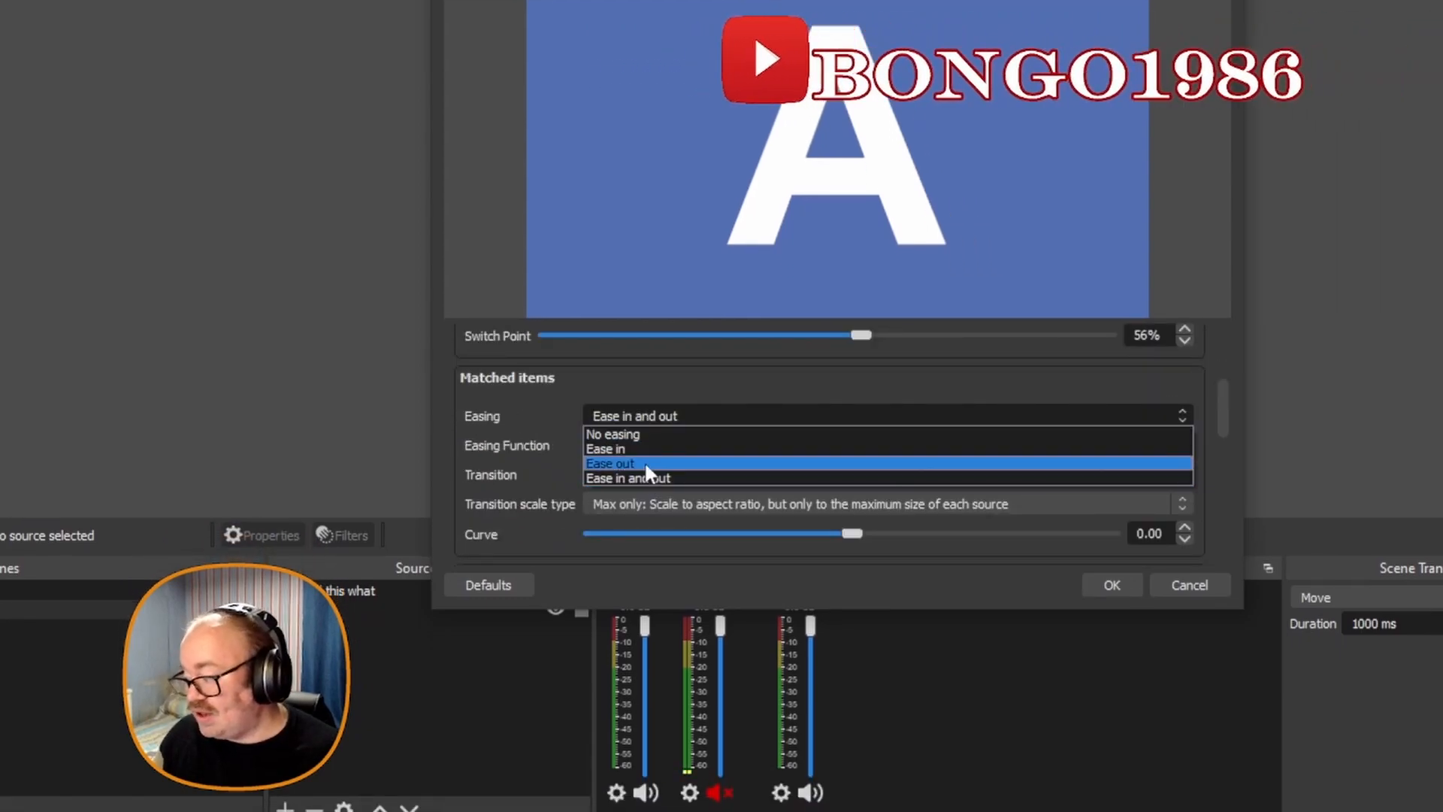
left_click(646, 410)
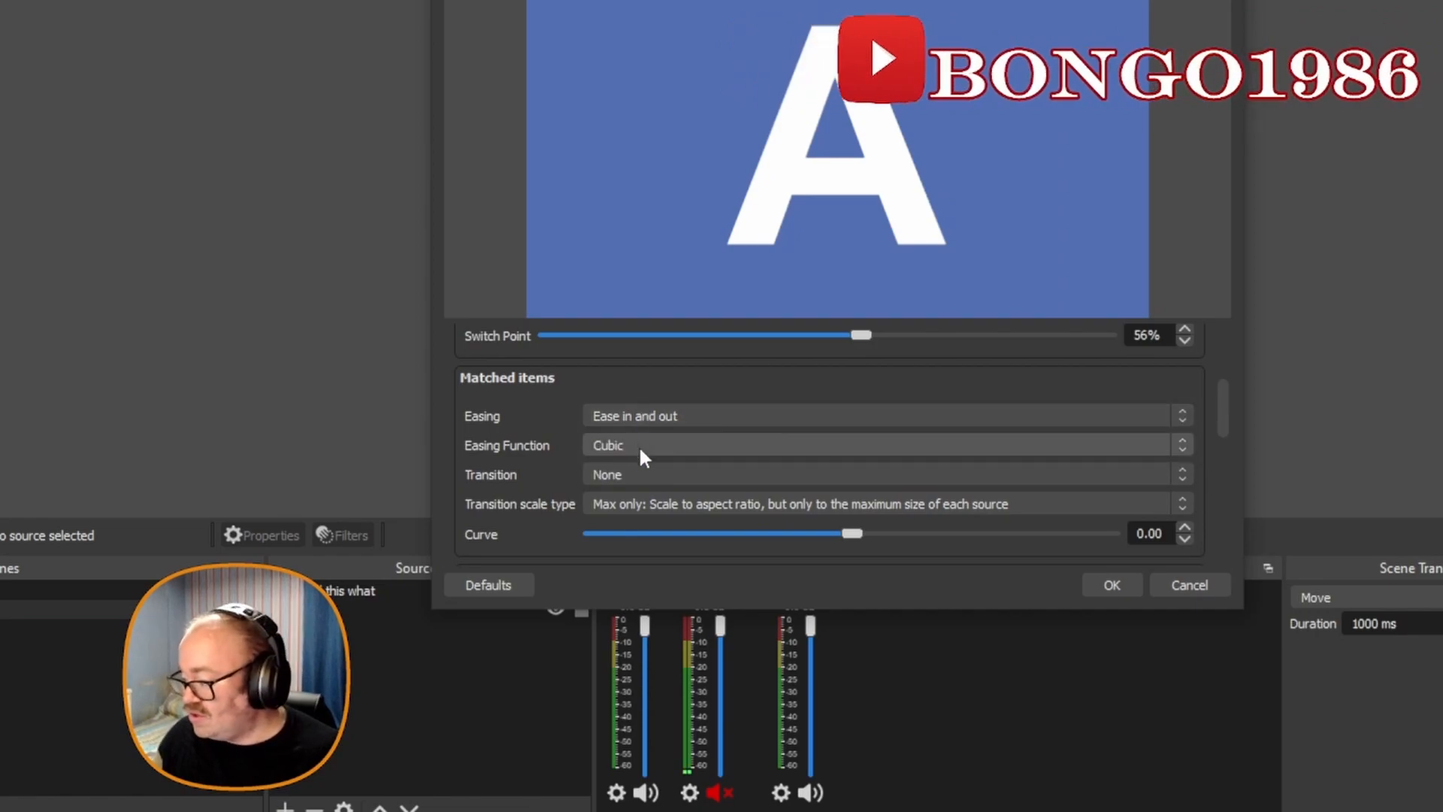
left_click(639, 445)
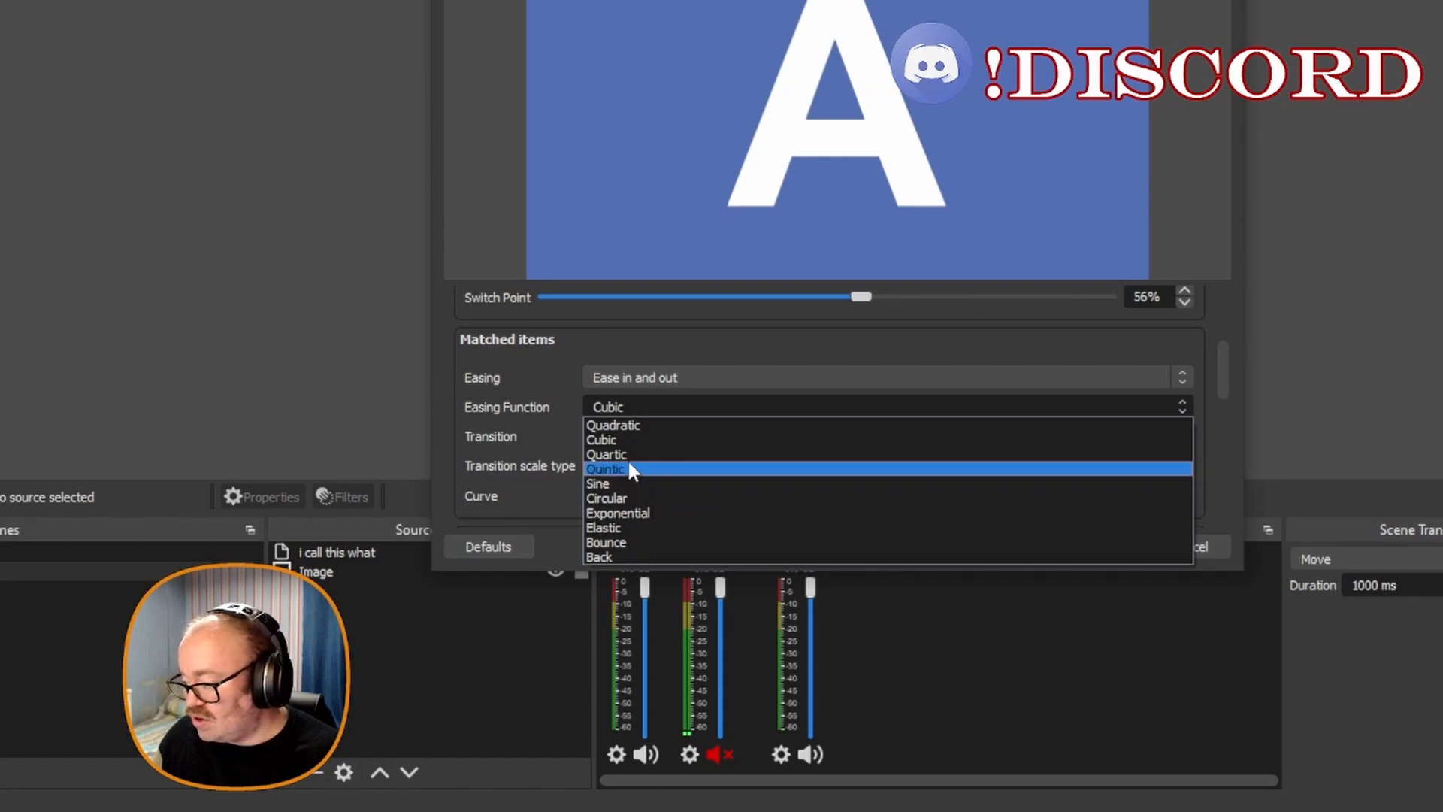
left_click(625, 511)
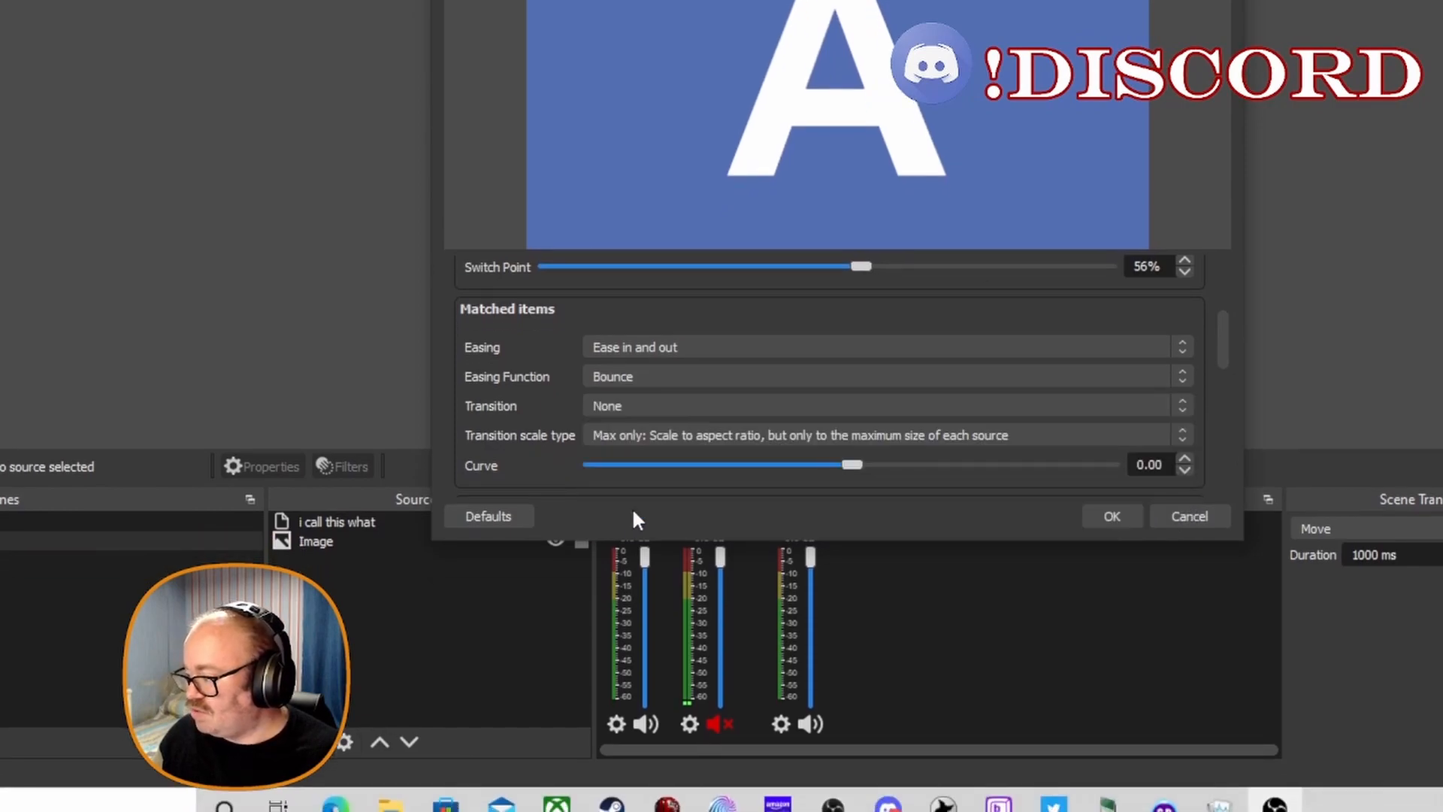
- Examine the Transition and Transition scale type choices for matched items without changing them
left_click(619, 407)
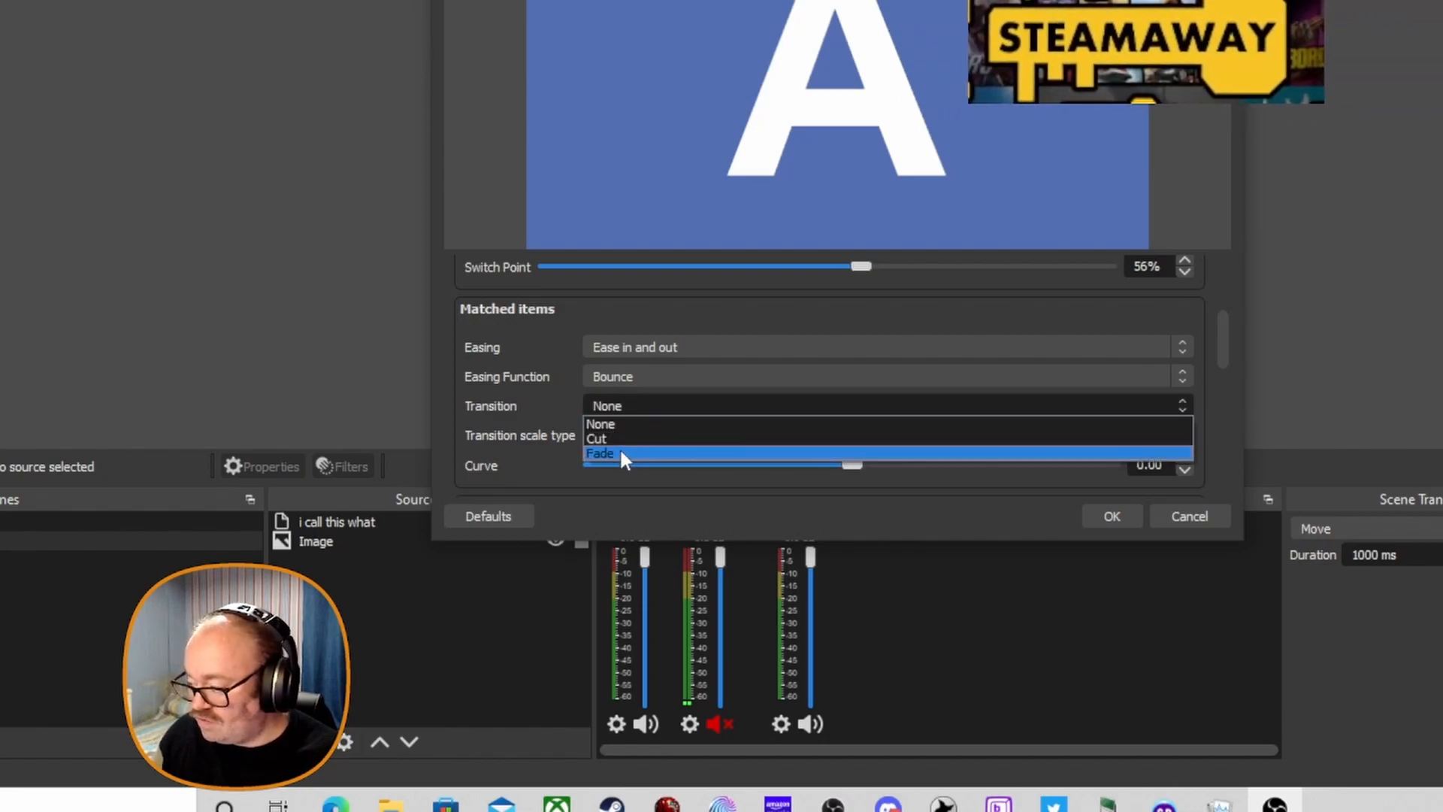
left_click(544, 395)
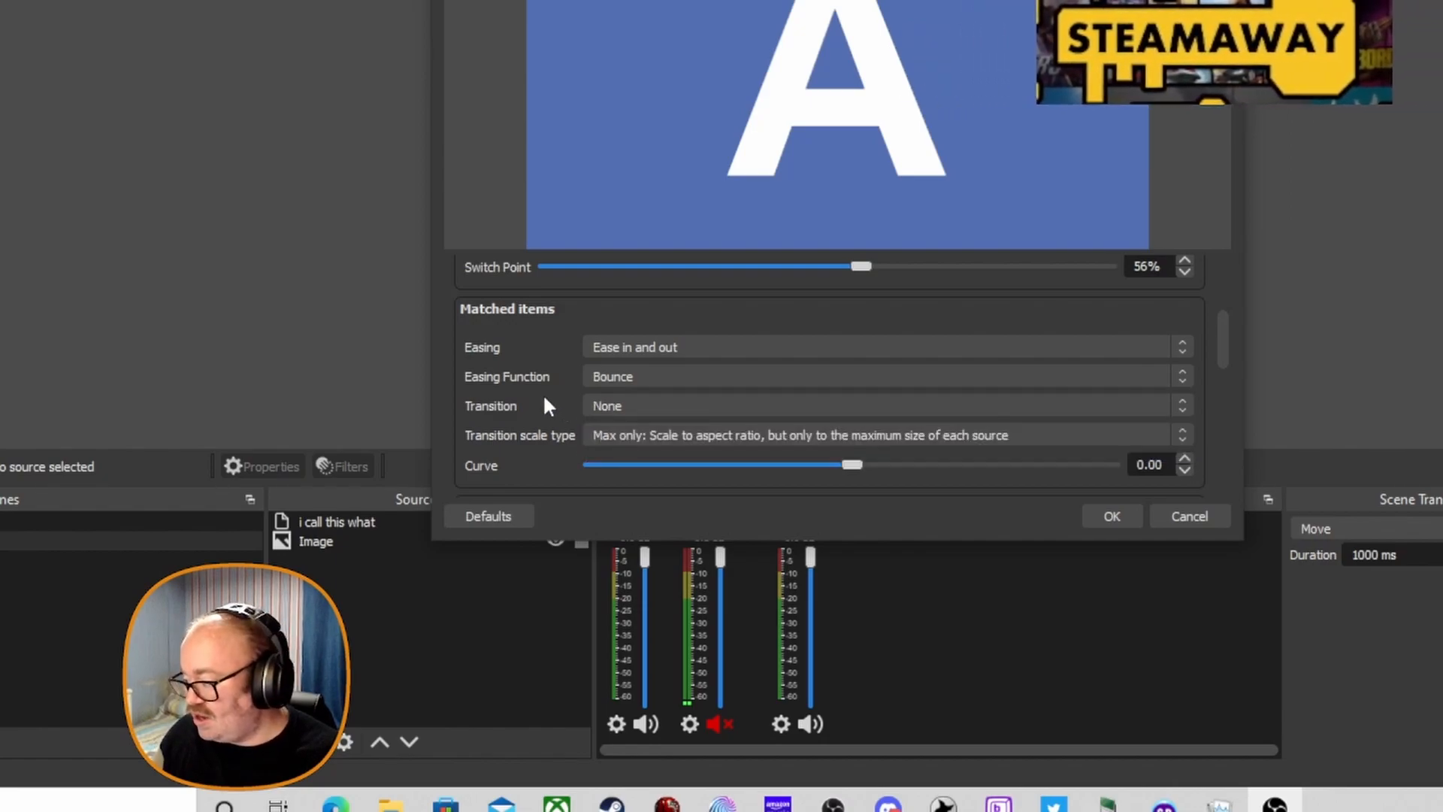
left_click(644, 443)
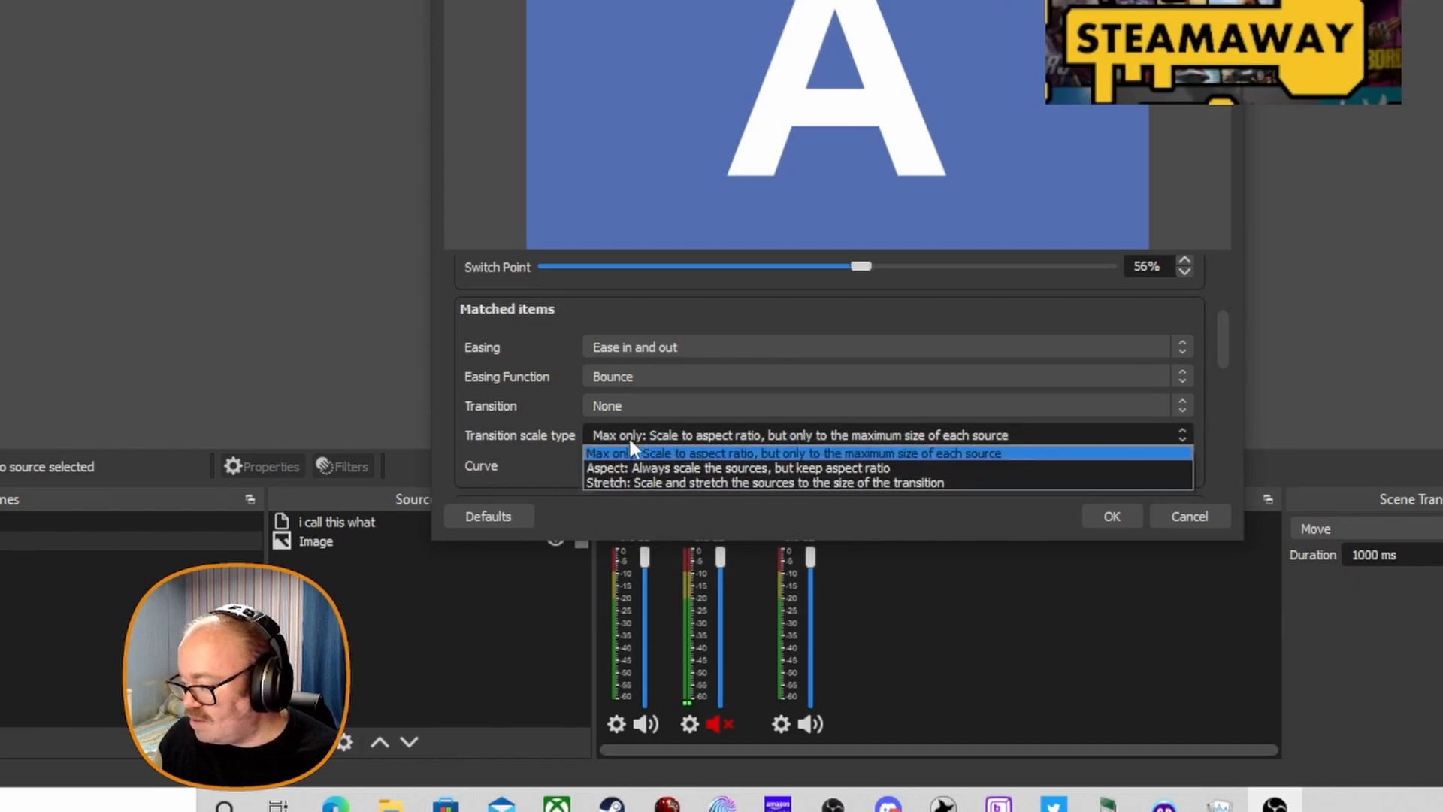
left_click(522, 419)
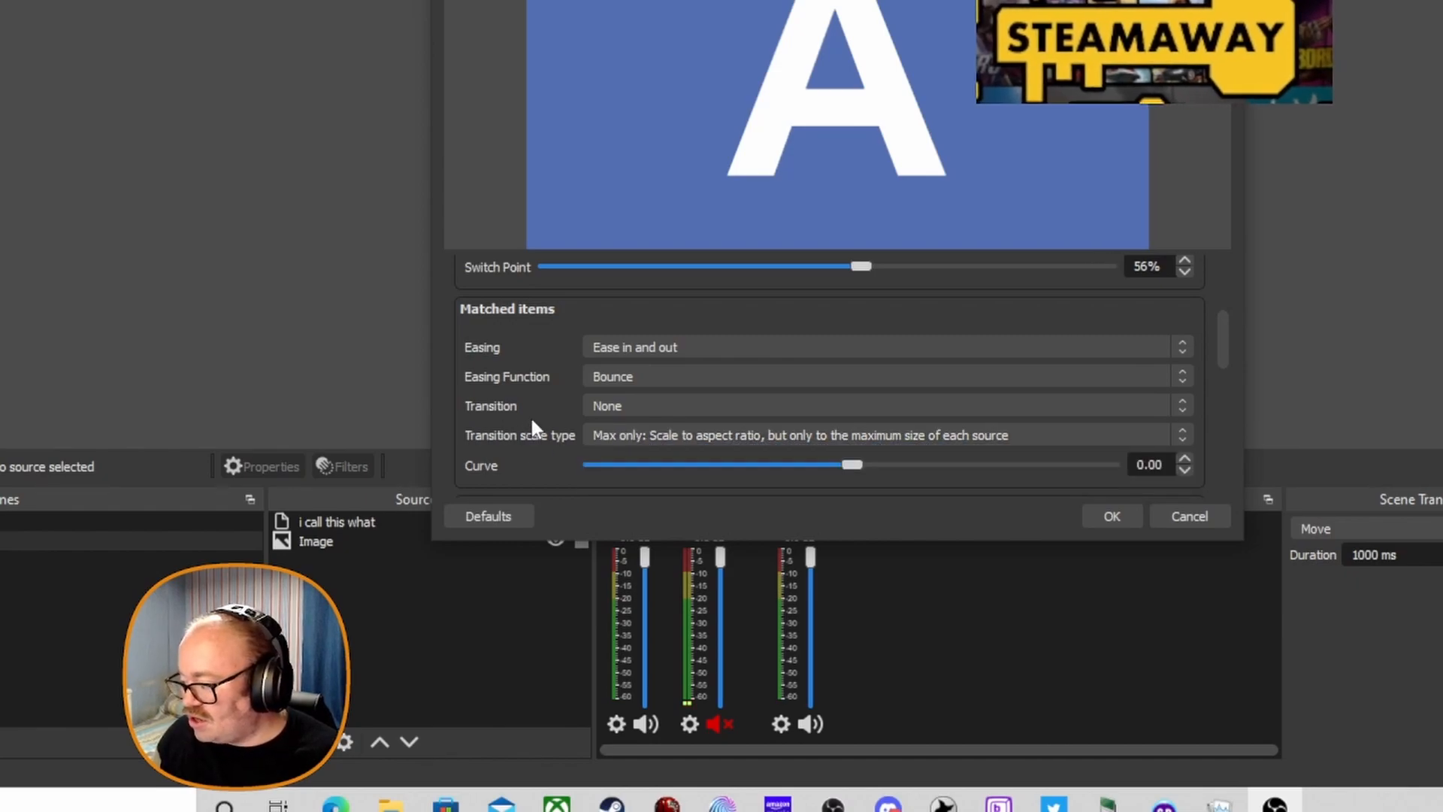
scroll(588, 443, "down", 2)
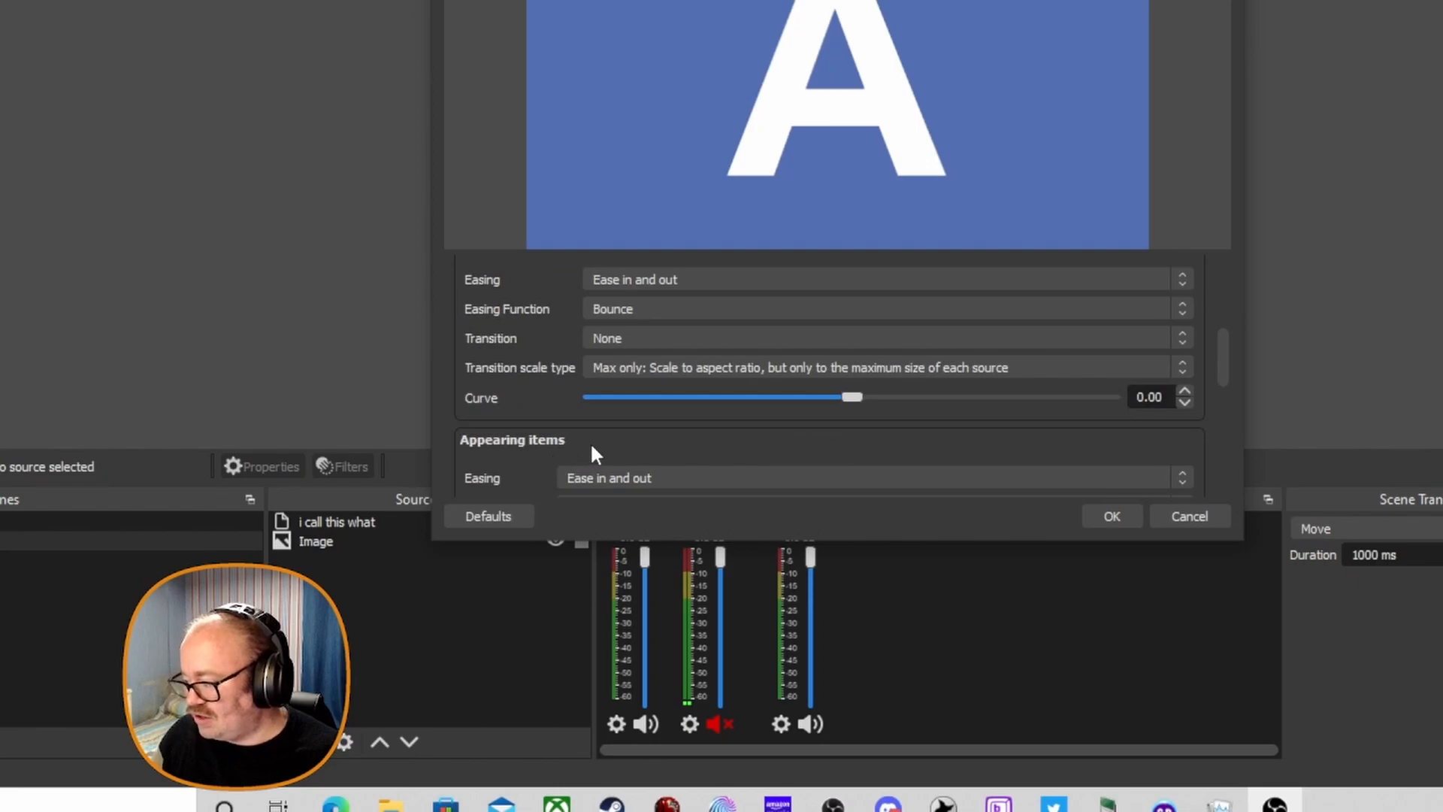
scroll(589, 439, "up", 2)
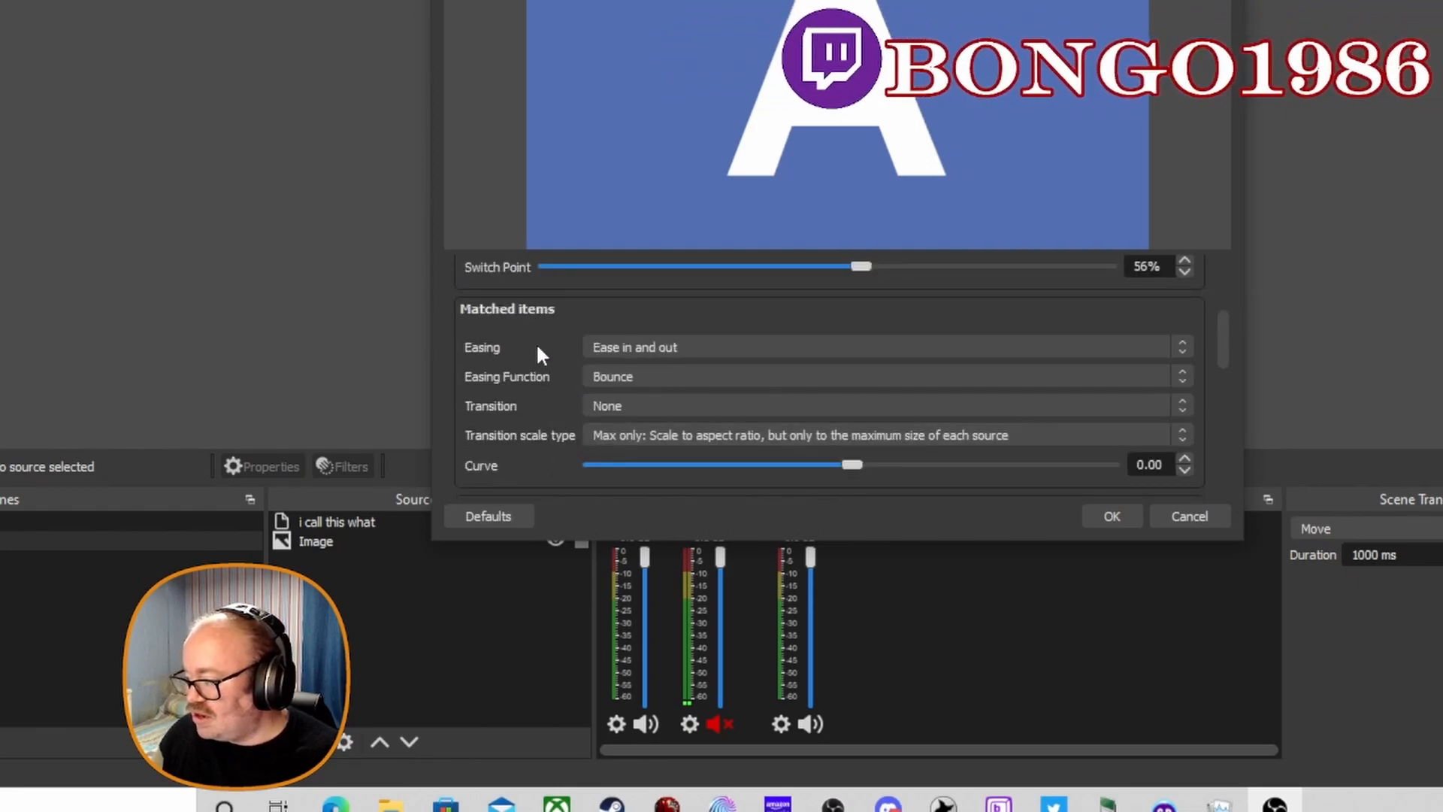
- Set the Easing Function for appearing items to Bounce
scroll(538, 353, "down", 2)
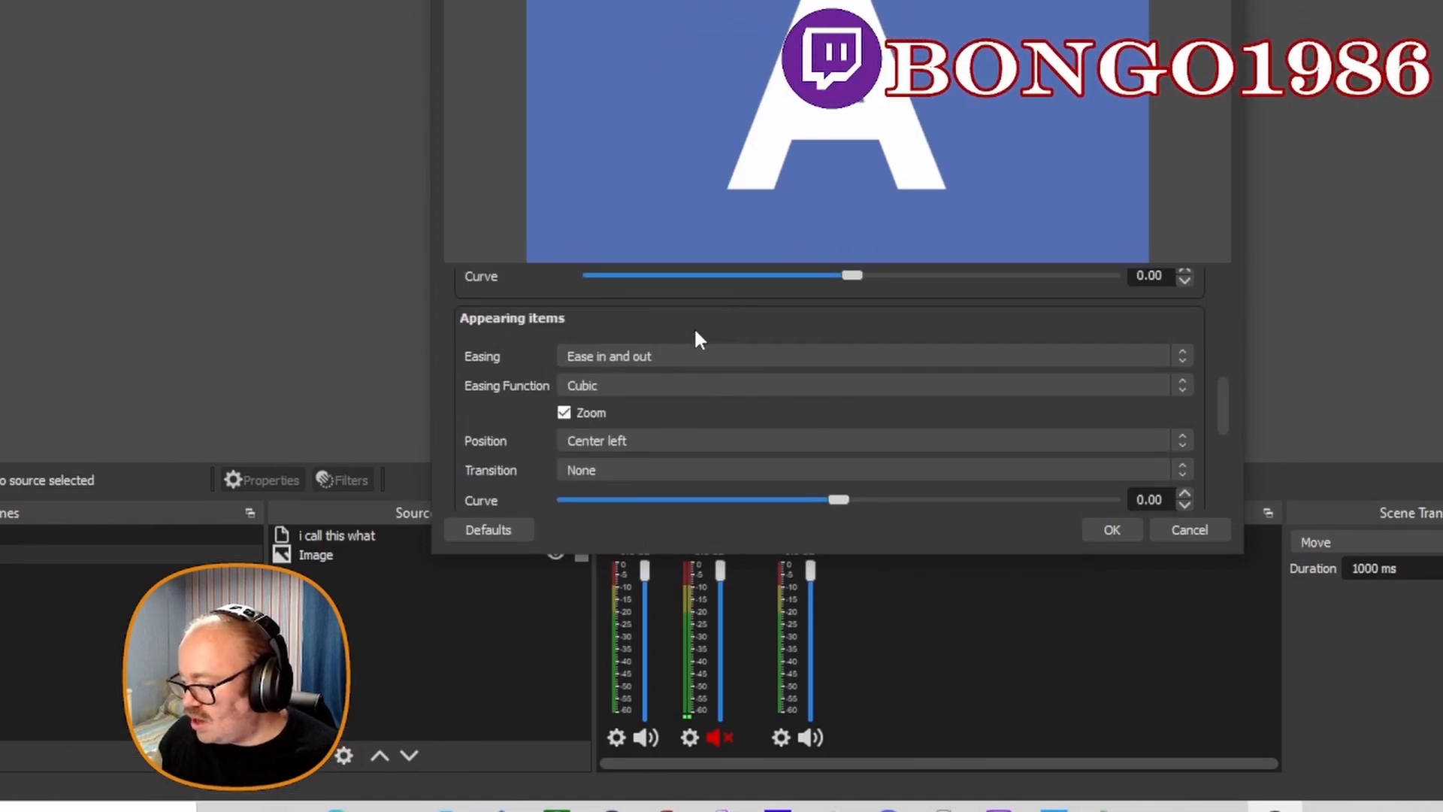
left_click(622, 383)
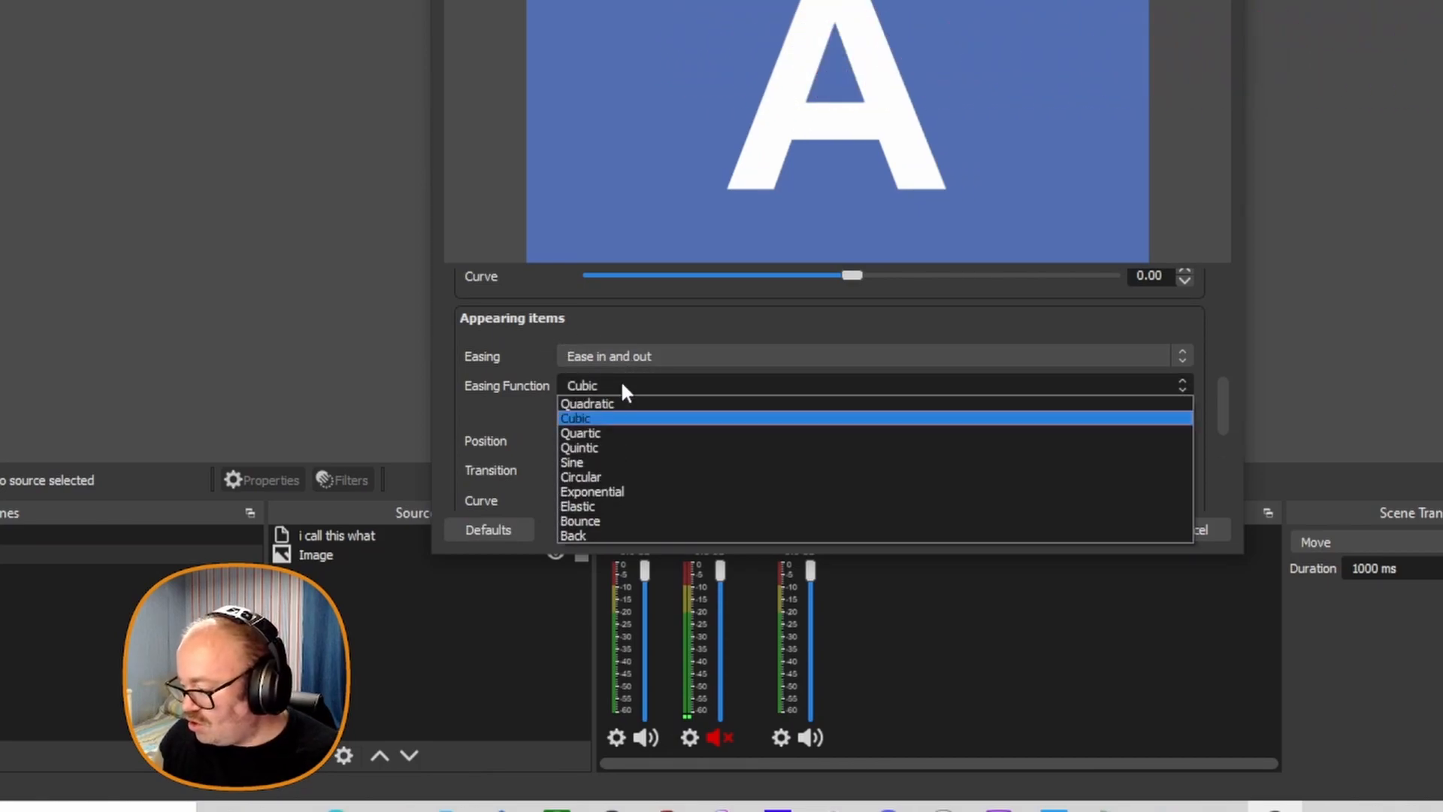
left_click(597, 511)
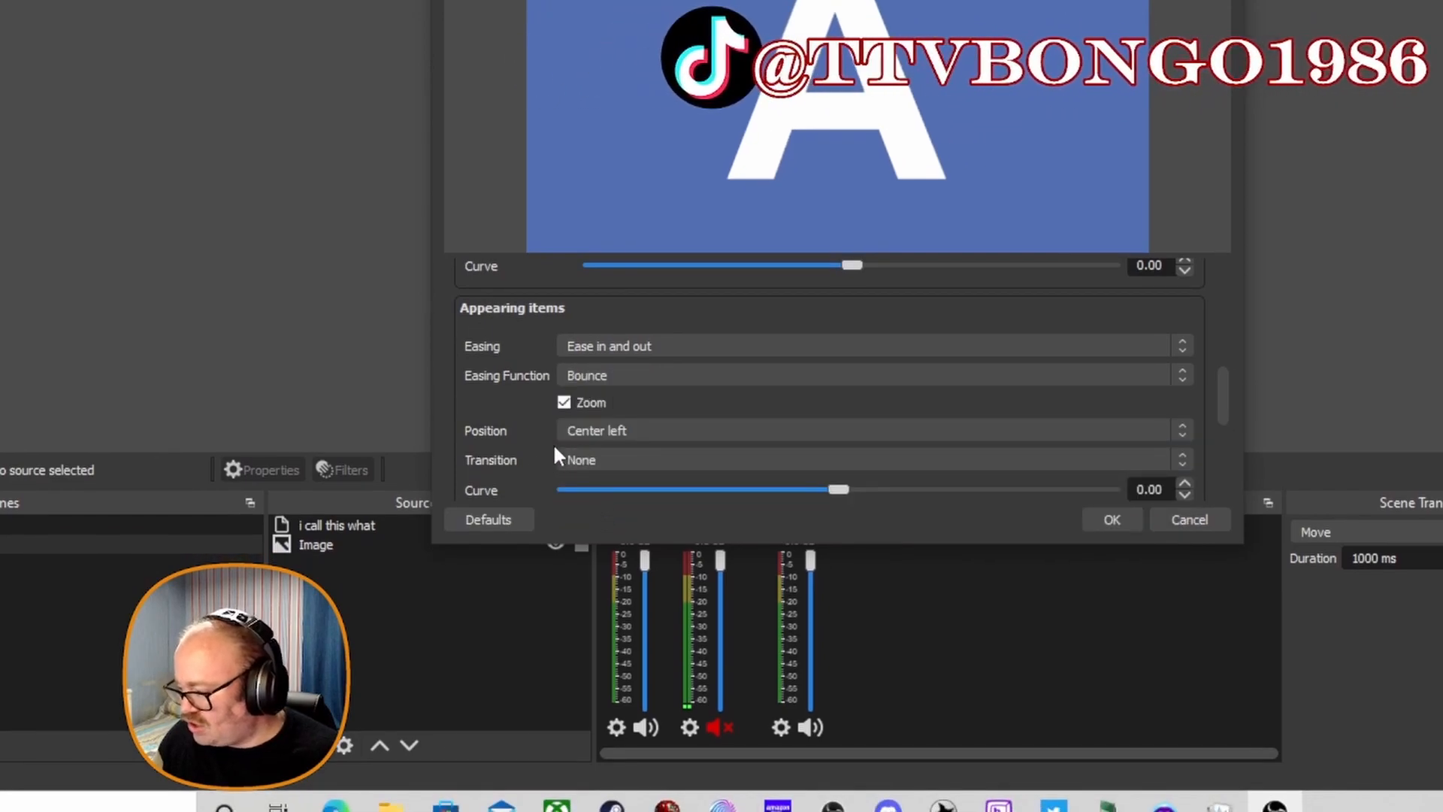
- For appearing items, set the Position to Top right and the Transition to Fade
left_click(590, 434)
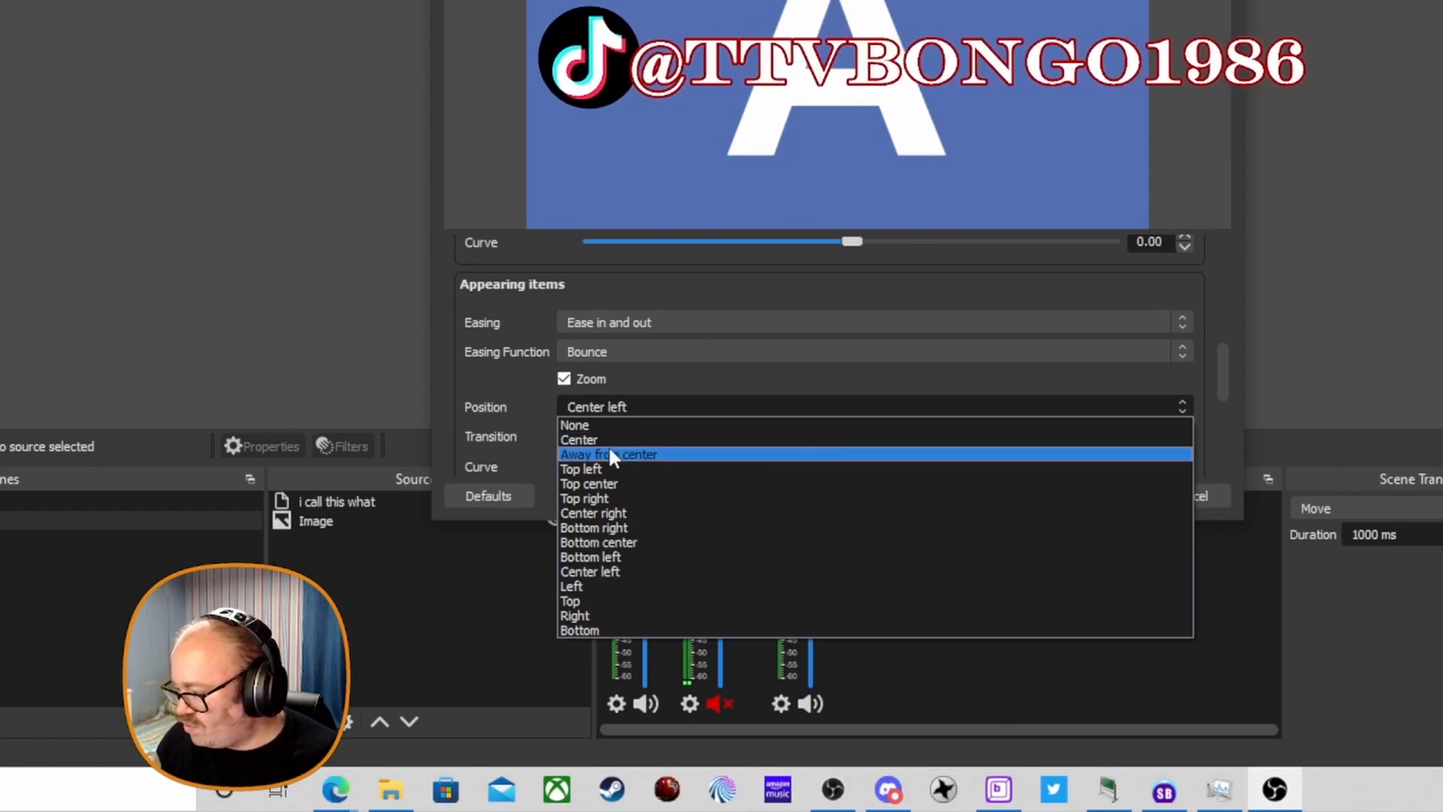
left_click(615, 498)
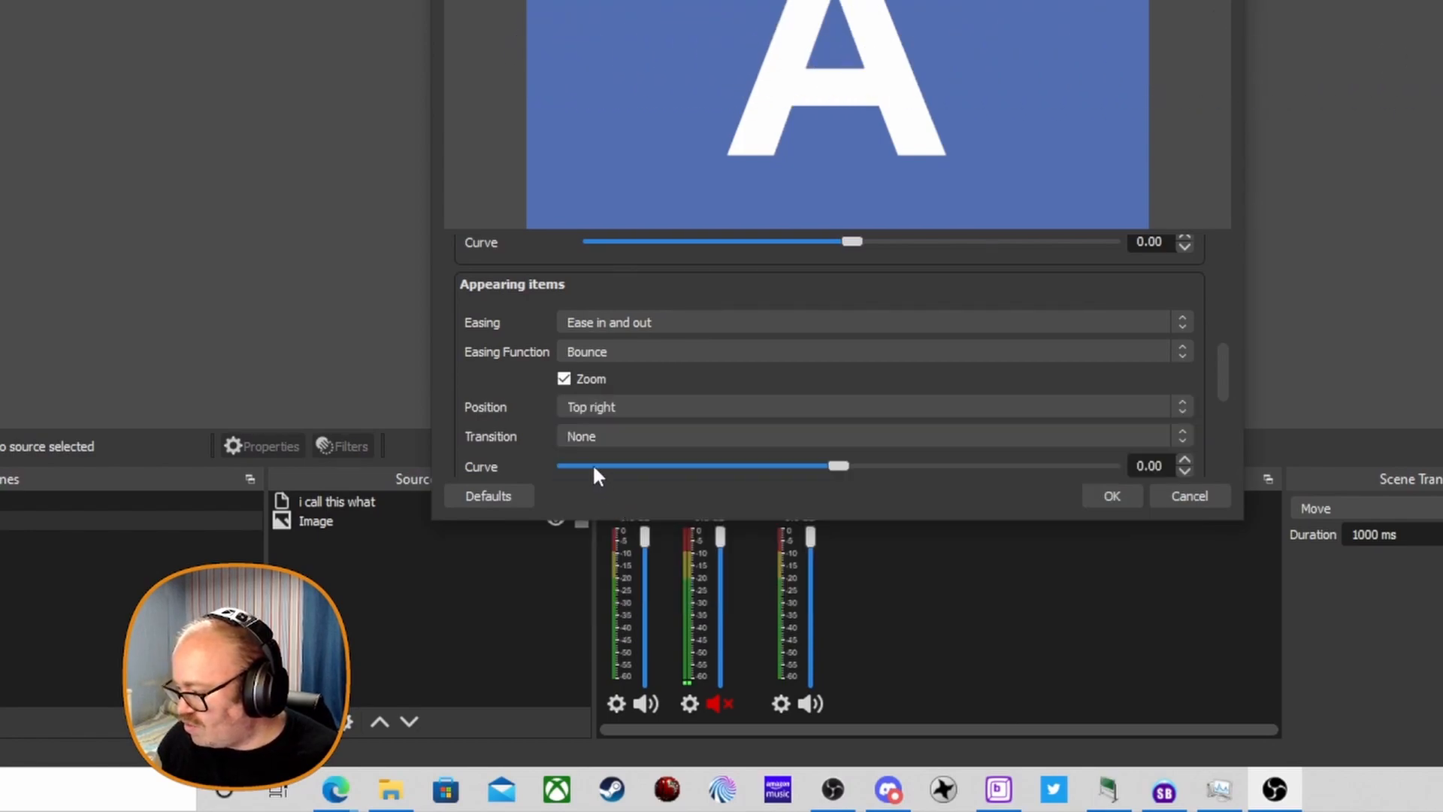
left_click(585, 440)
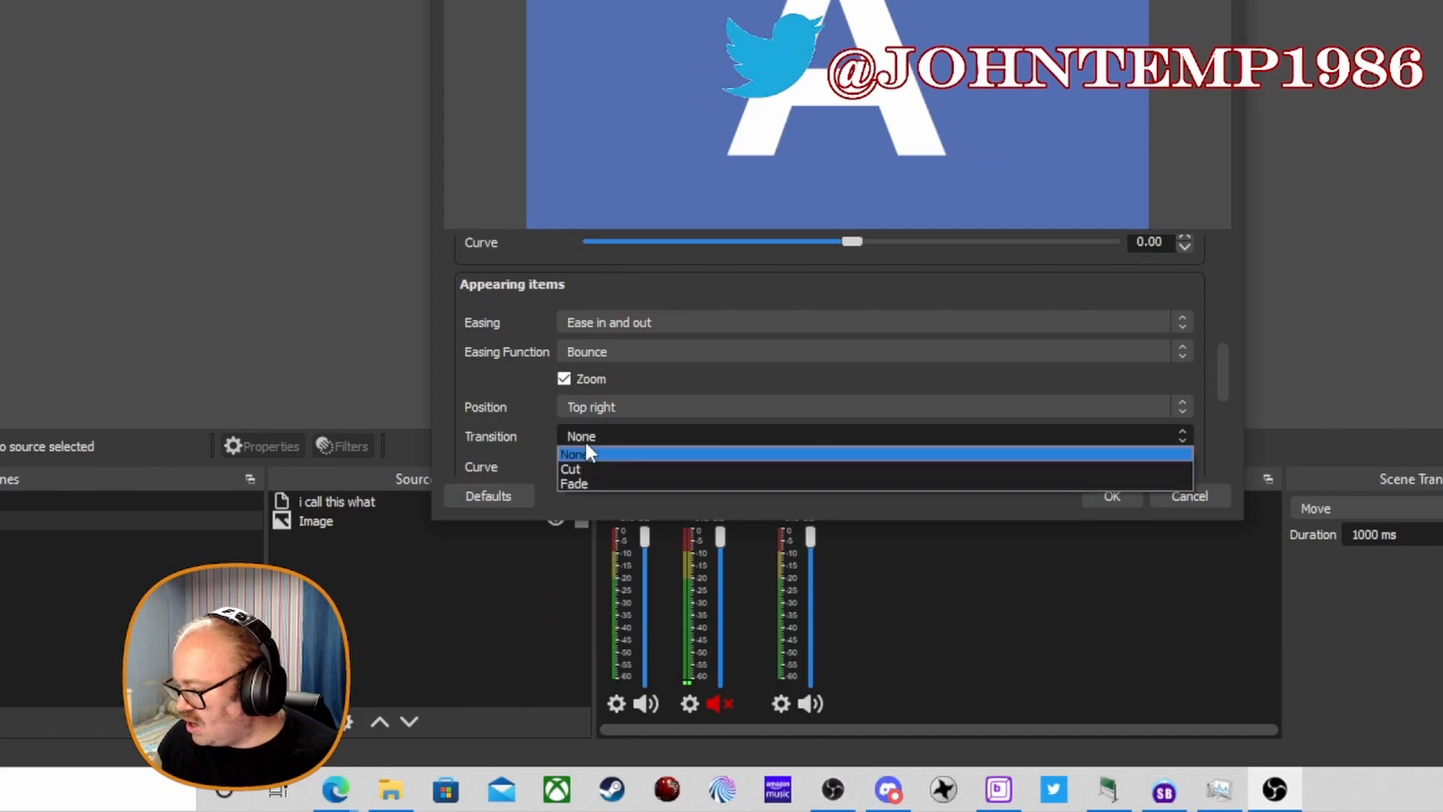
left_click(593, 483)
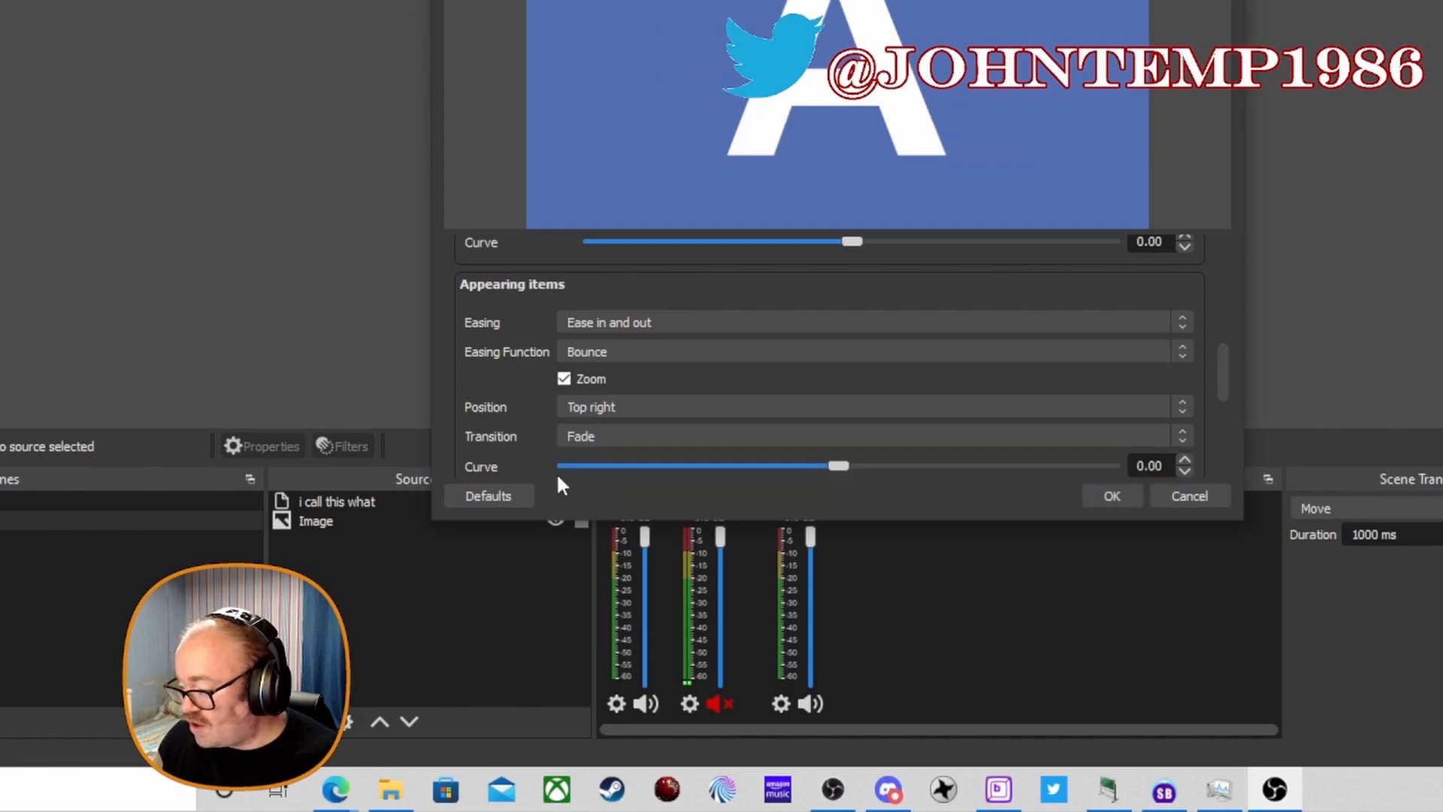
- For disappearing items, set the Easing Function to Elastic and the Position to Center left, keeping Fade as the Transition
scroll(541, 459, "down", 3)
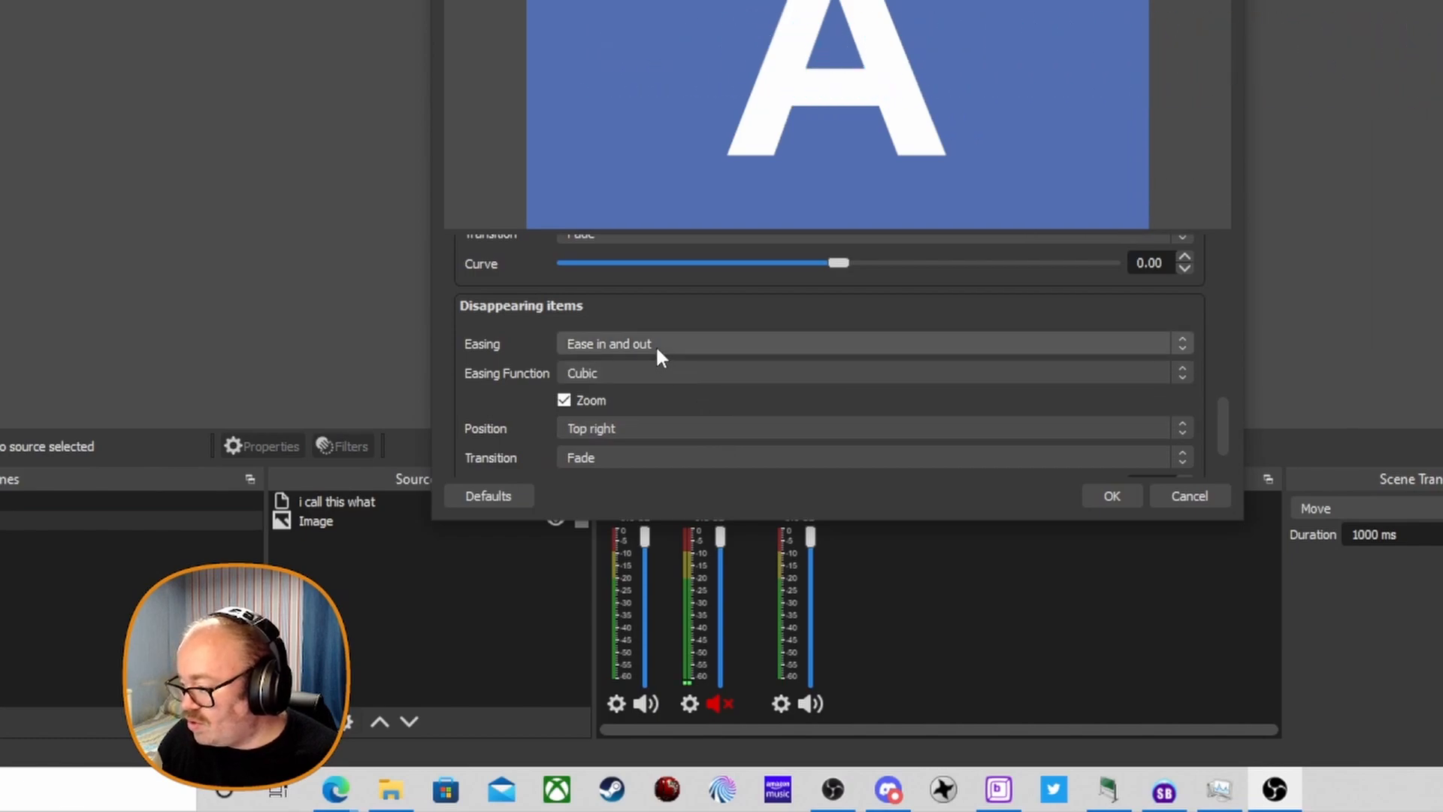
left_click(629, 373)
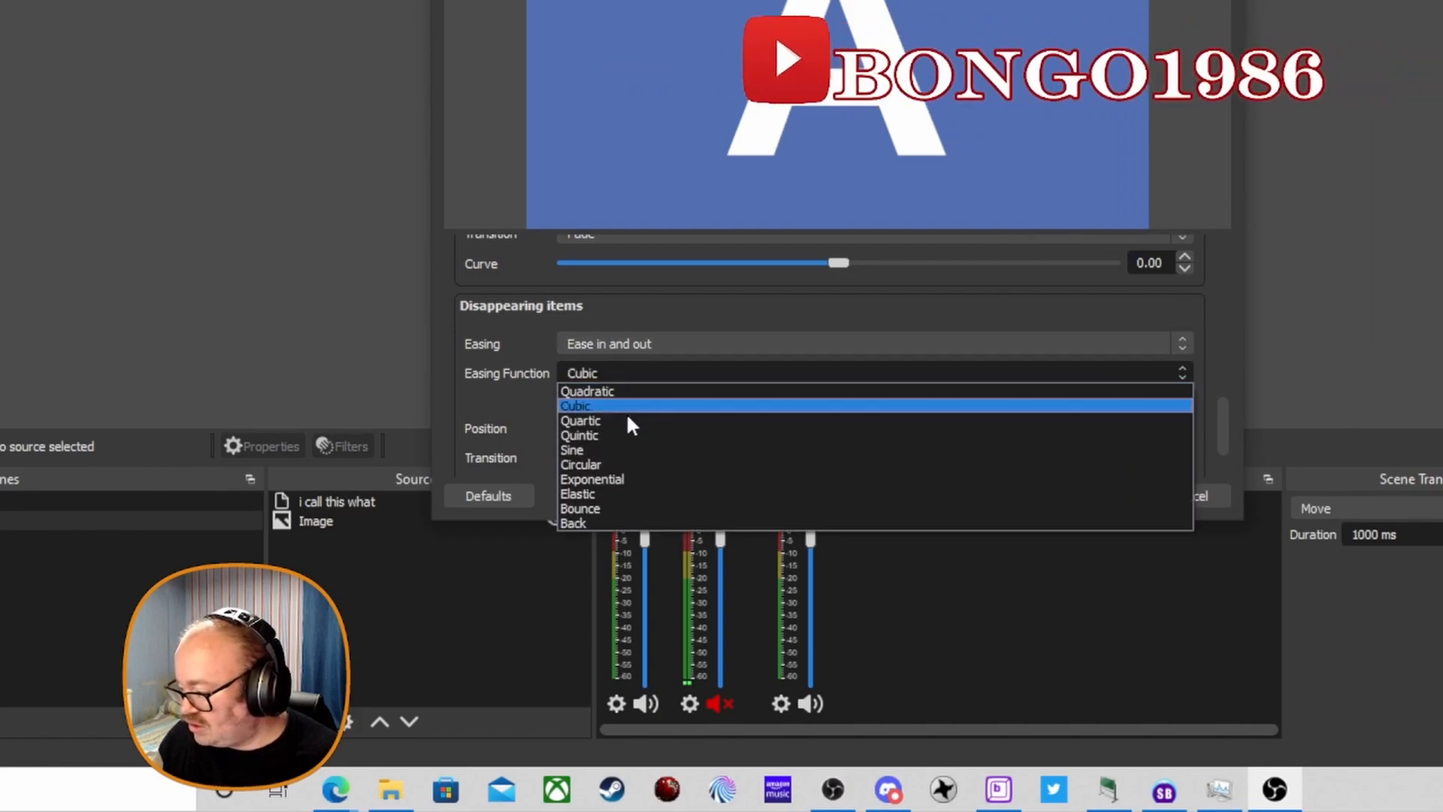
left_click(607, 494)
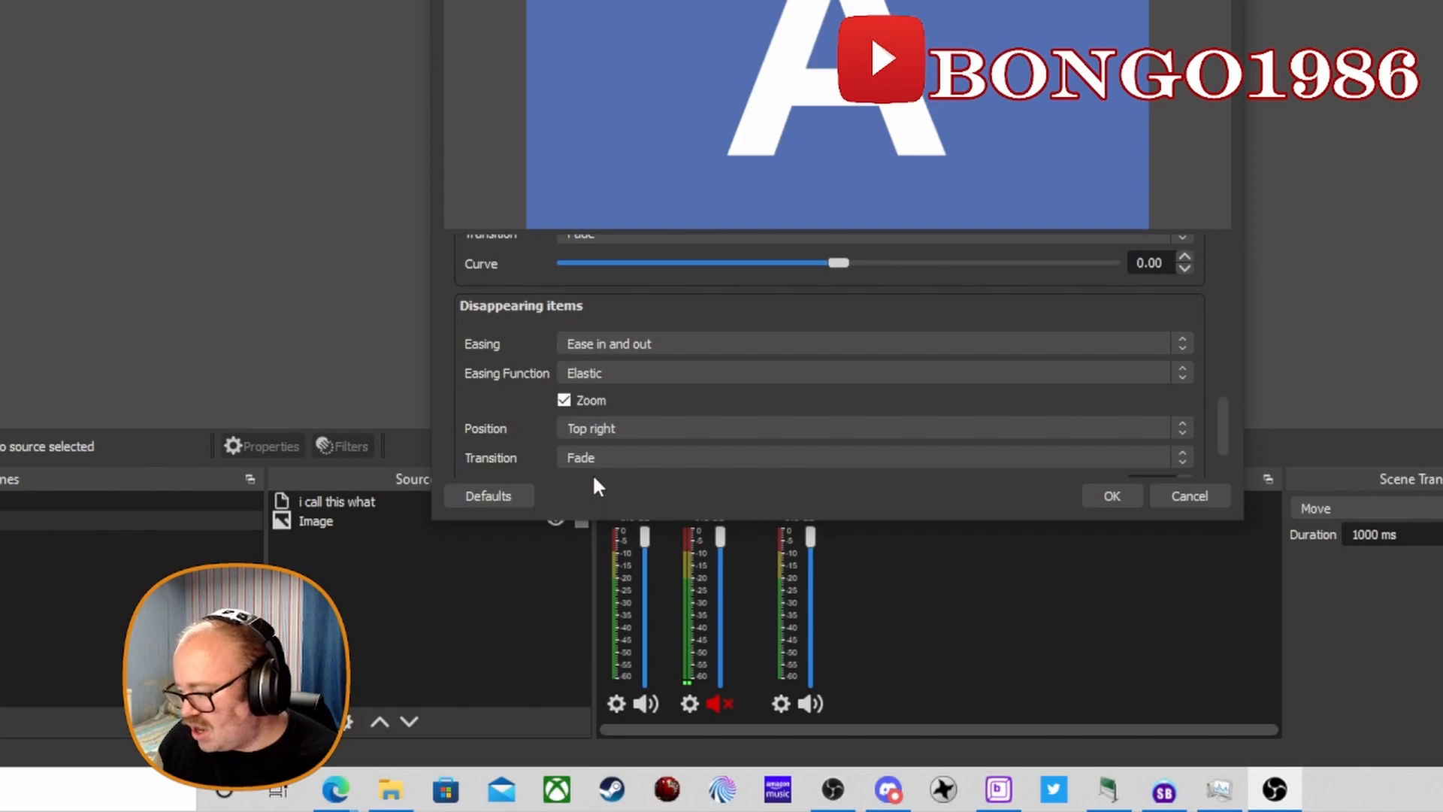
left_click(598, 430)
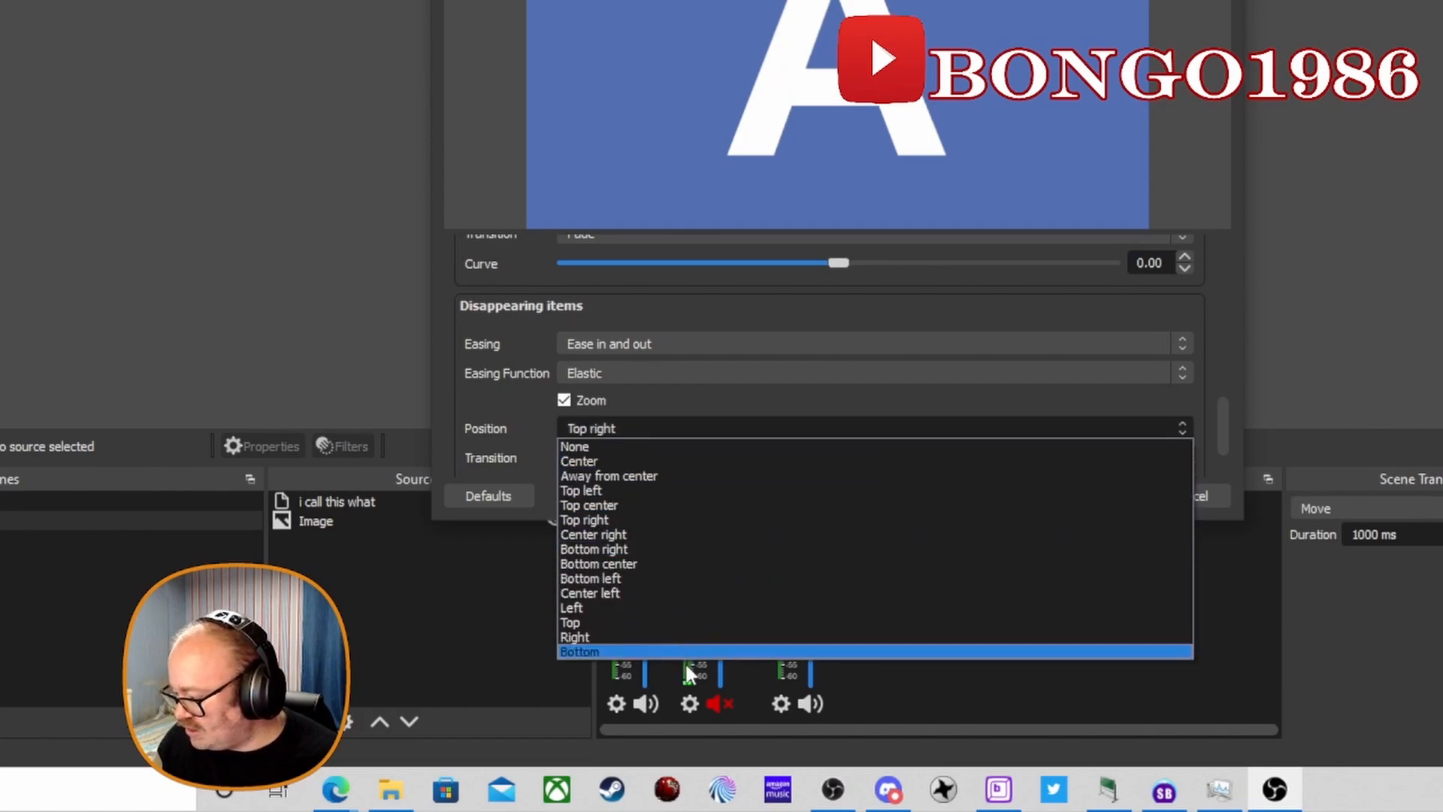
left_click(625, 592)
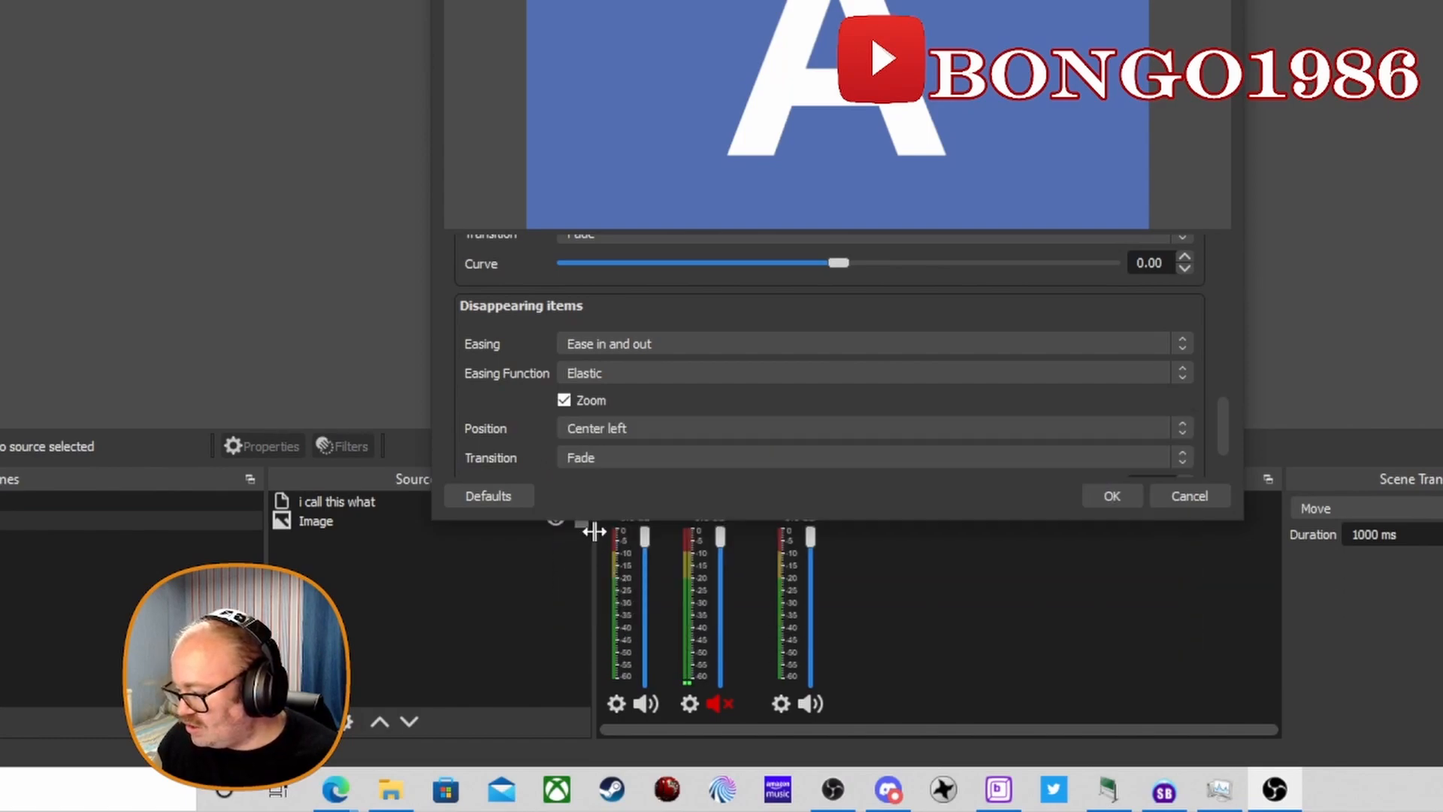
left_click(604, 455)
left_click(589, 504)
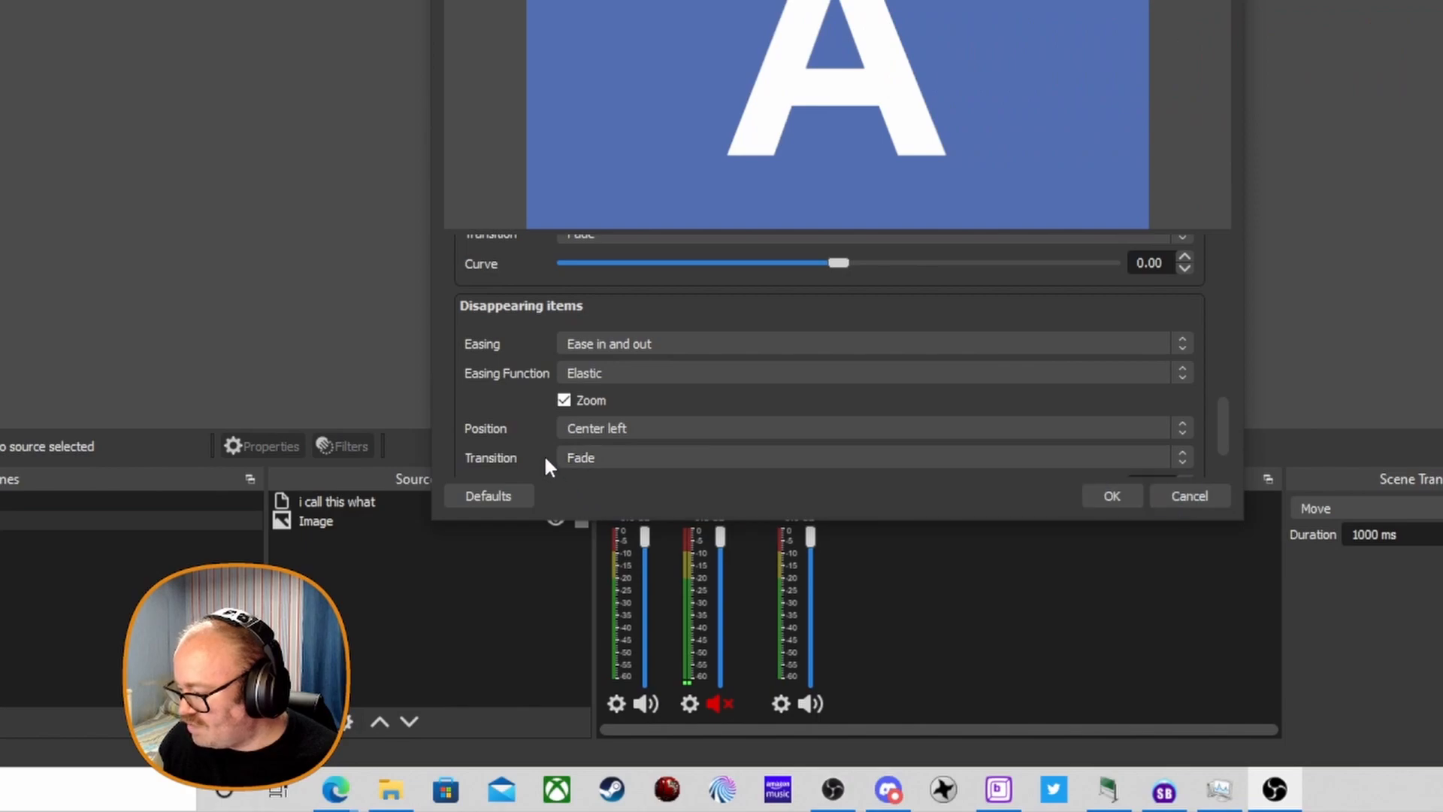
- Preview the configured Move transition and accept its properties
scroll(543, 454, "down", 2)
left_click(544, 455)
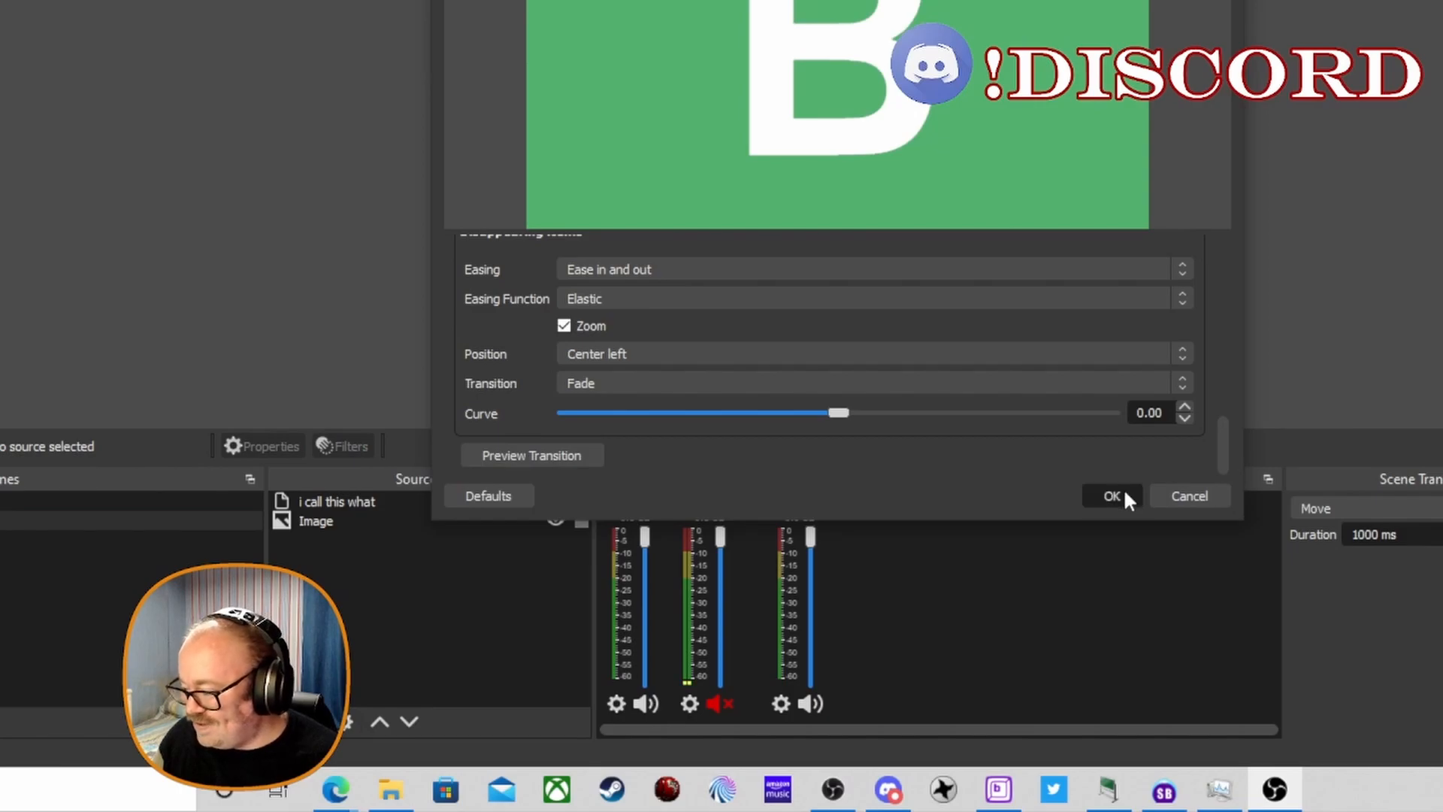
left_click(1113, 496)
- Switch between Scene, Scene 3 and Scene 2 to watch the configured Move transition, ending on Scene
left_click(303, 504)
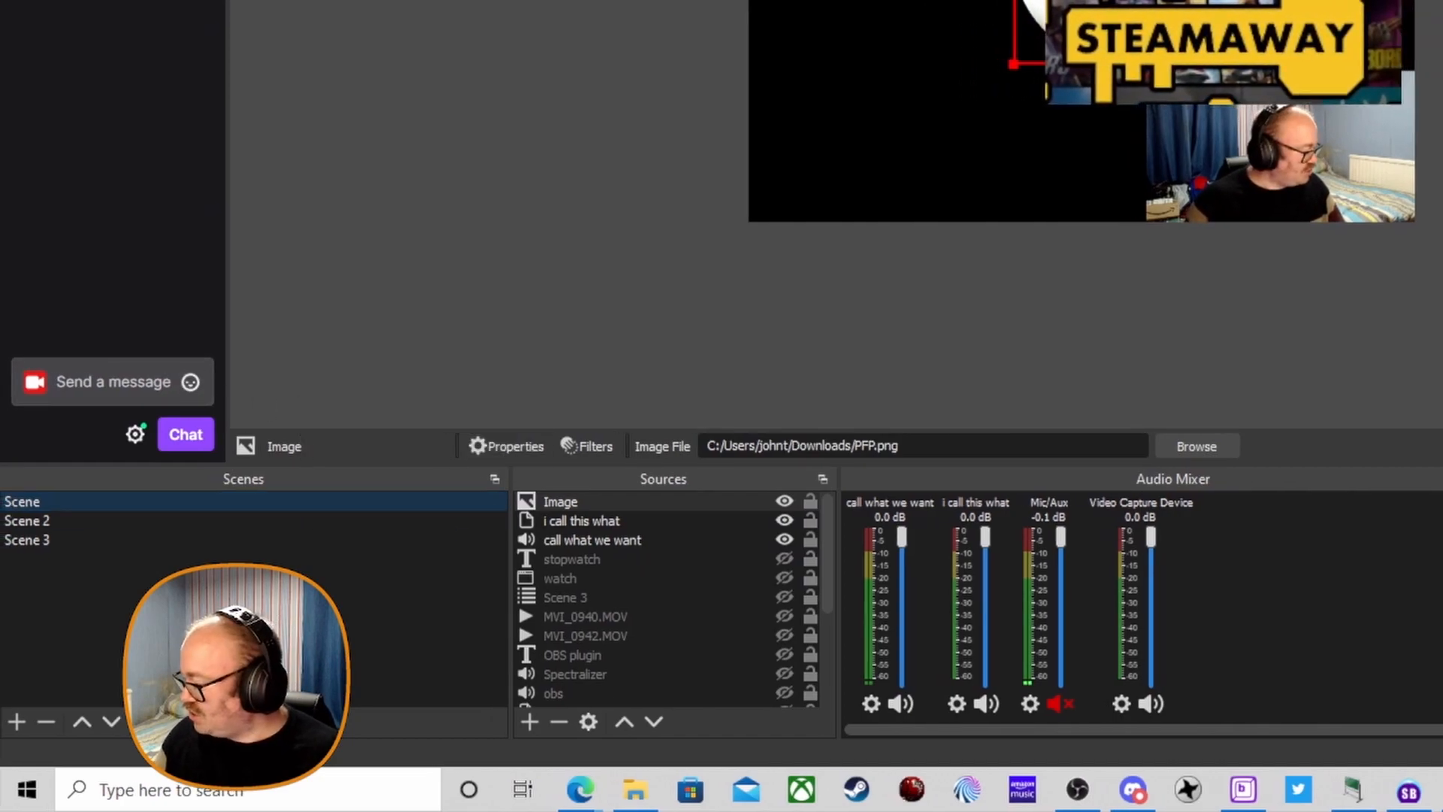
left_click(128, 544)
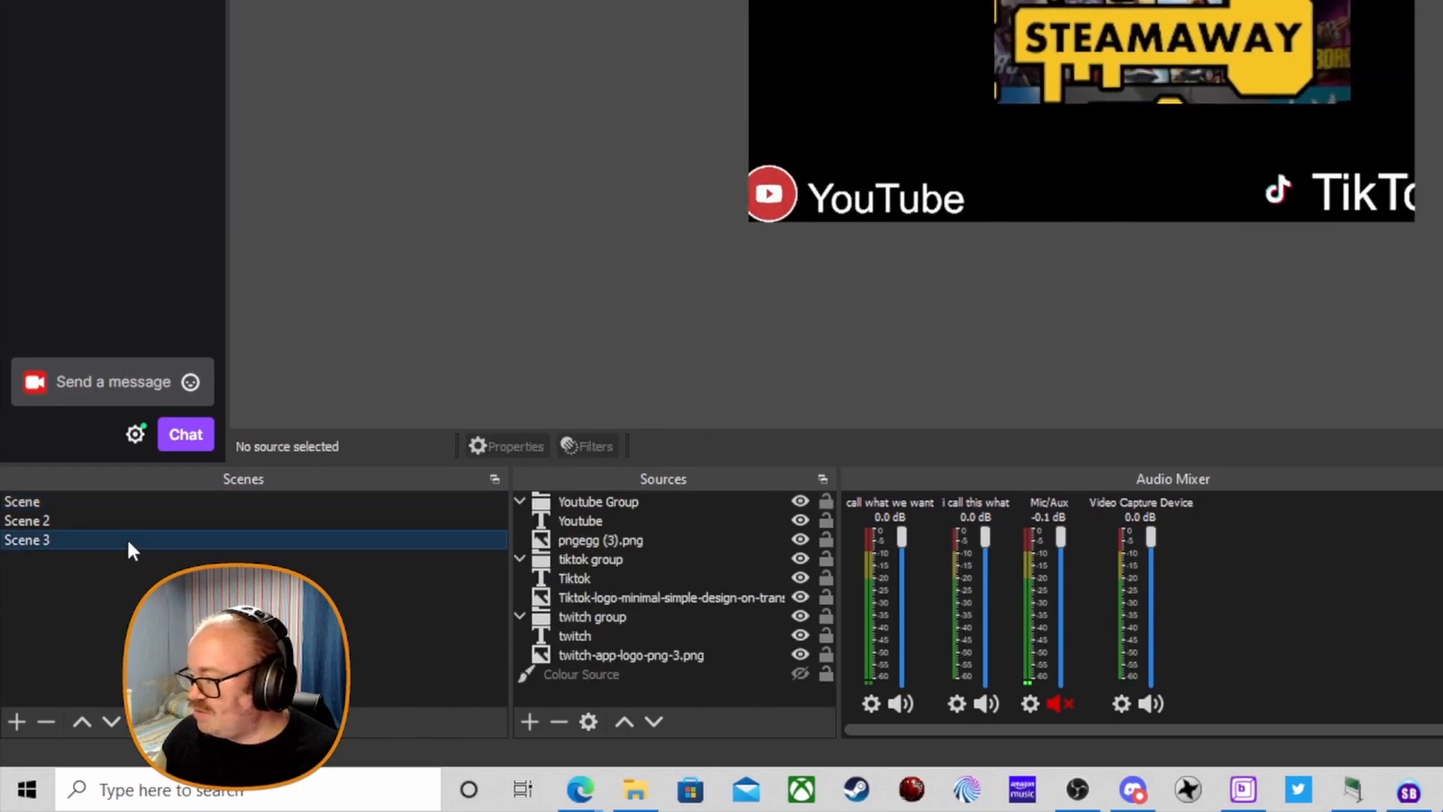
left_click(167, 522)
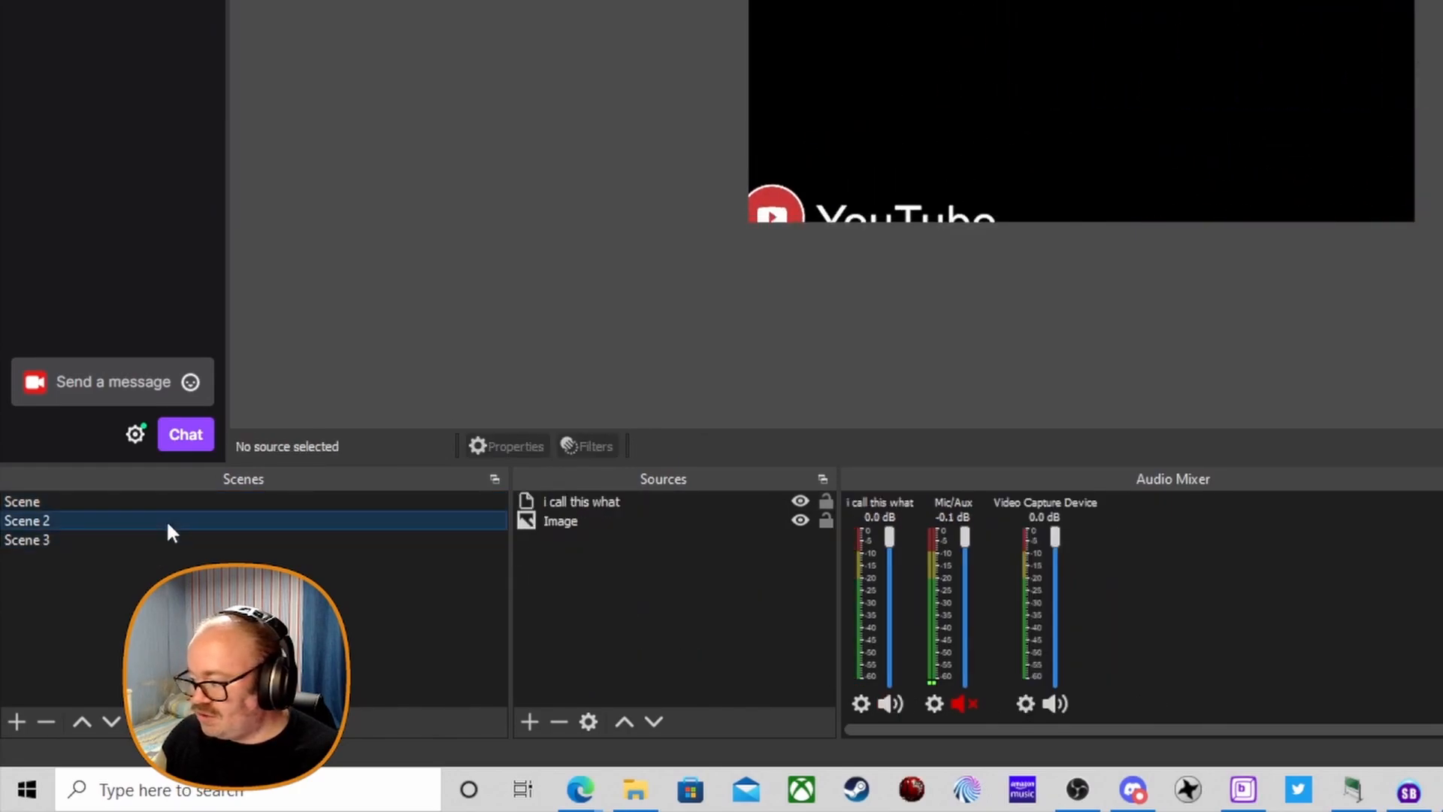
left_click(189, 502)
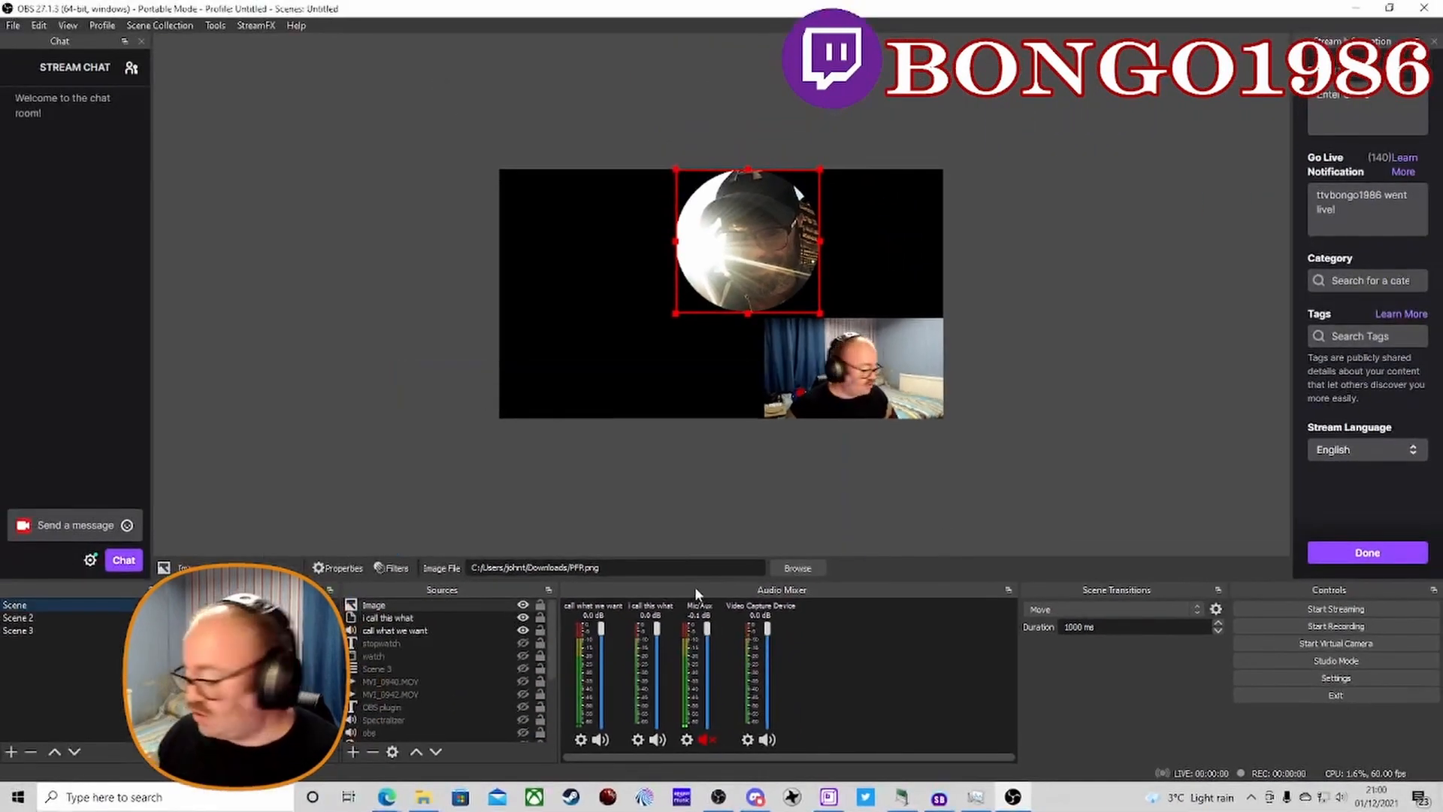
left_click(76, 617)
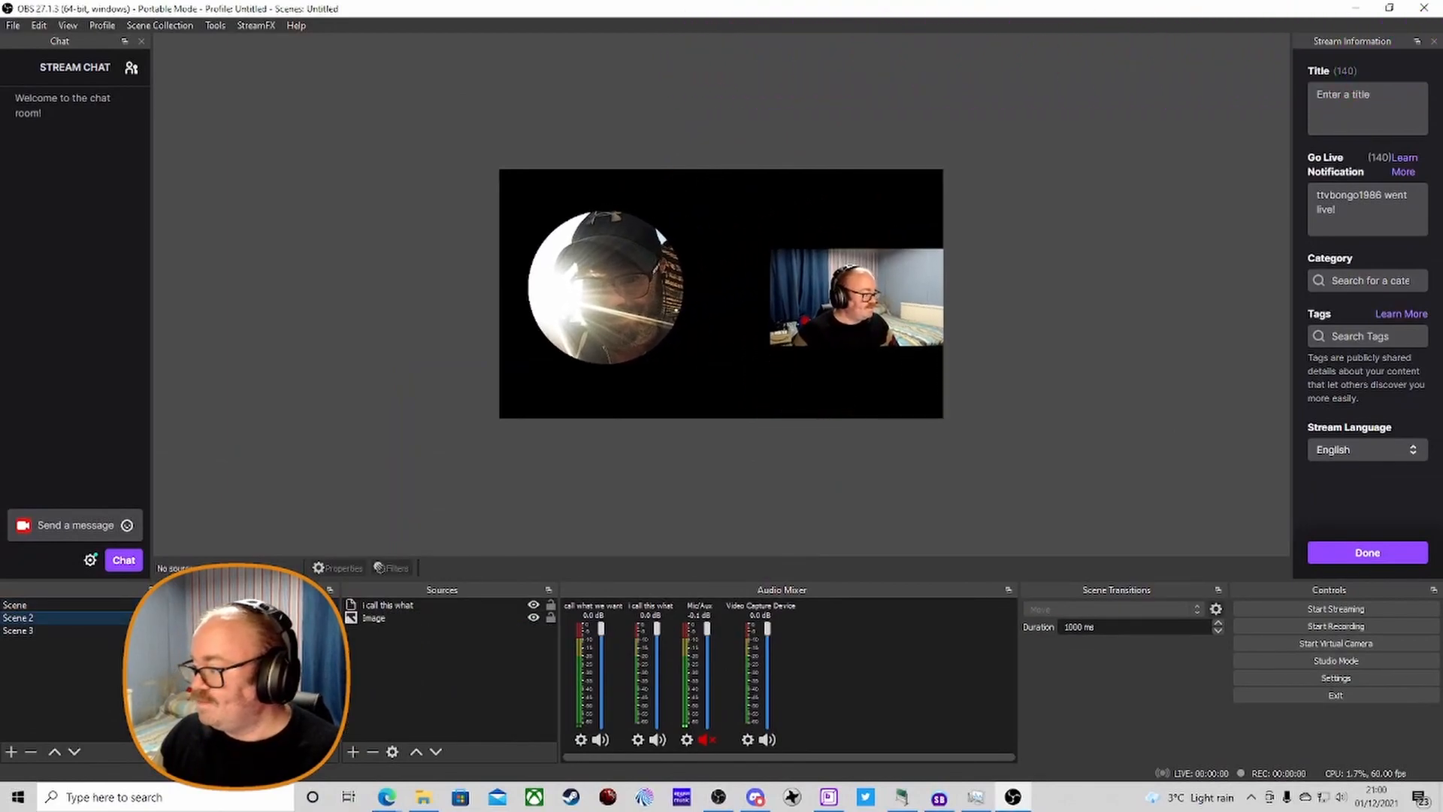
left_click(75, 604)
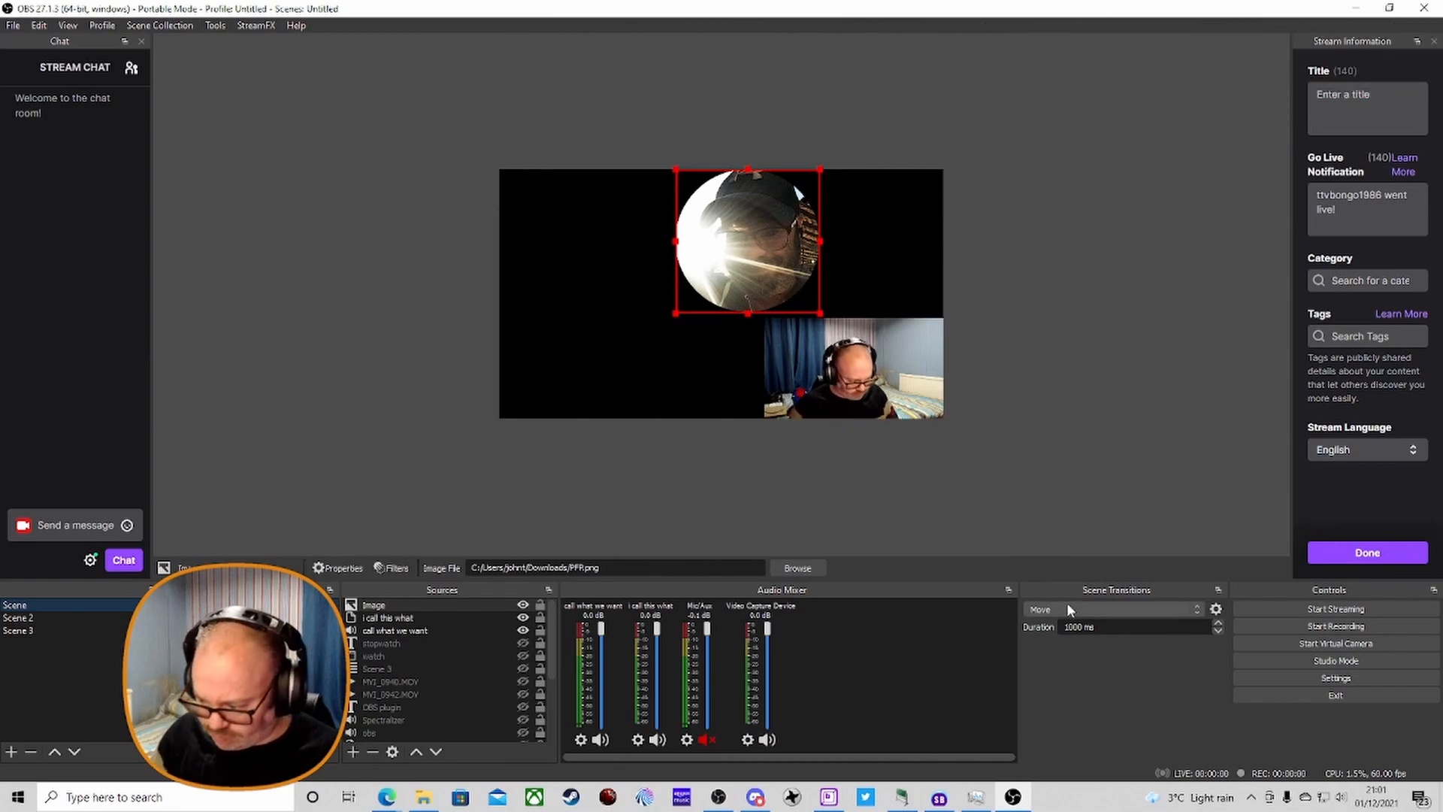
- Add another Move scene transition, keeping its suggested name and default properties
left_click(1194, 608)
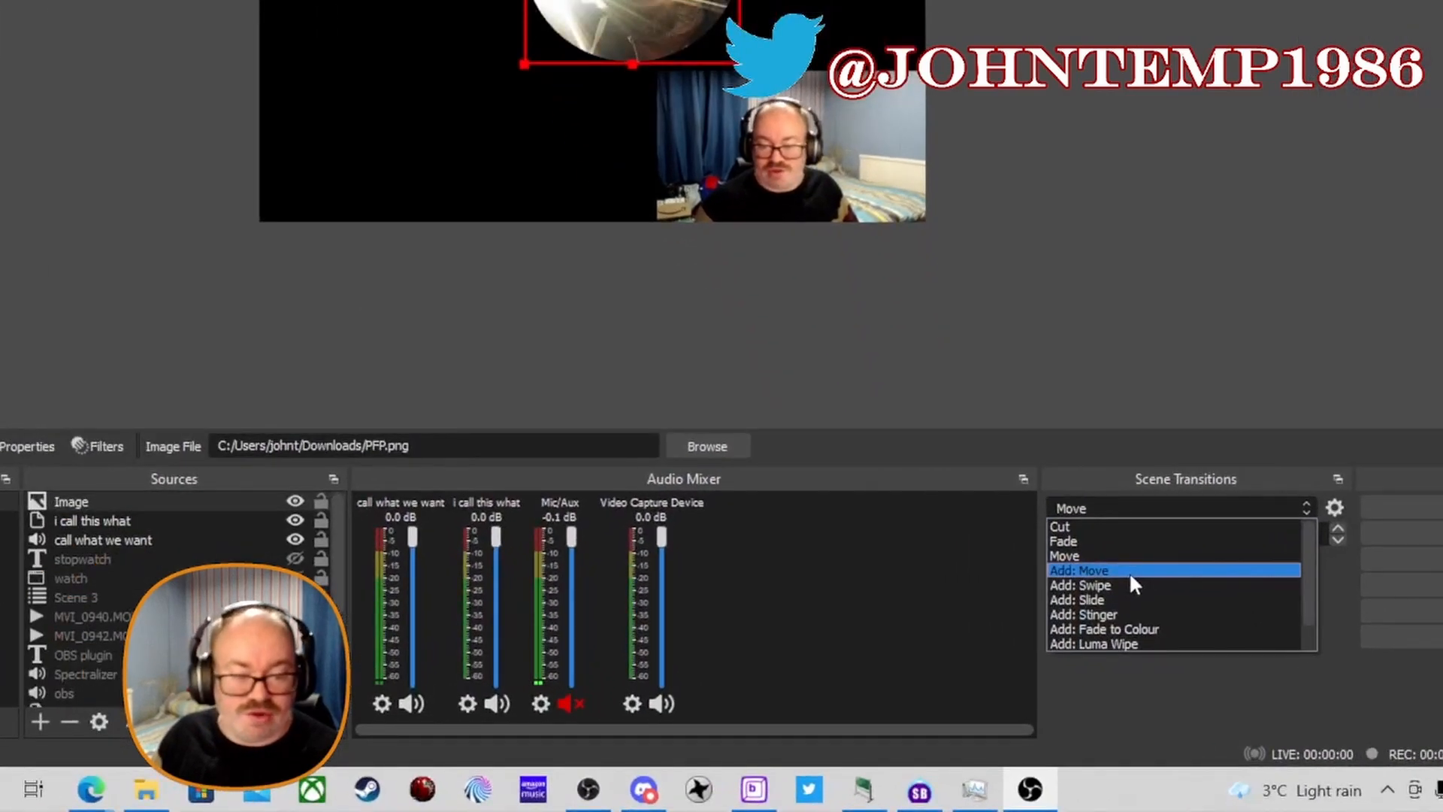
left_click(1130, 576)
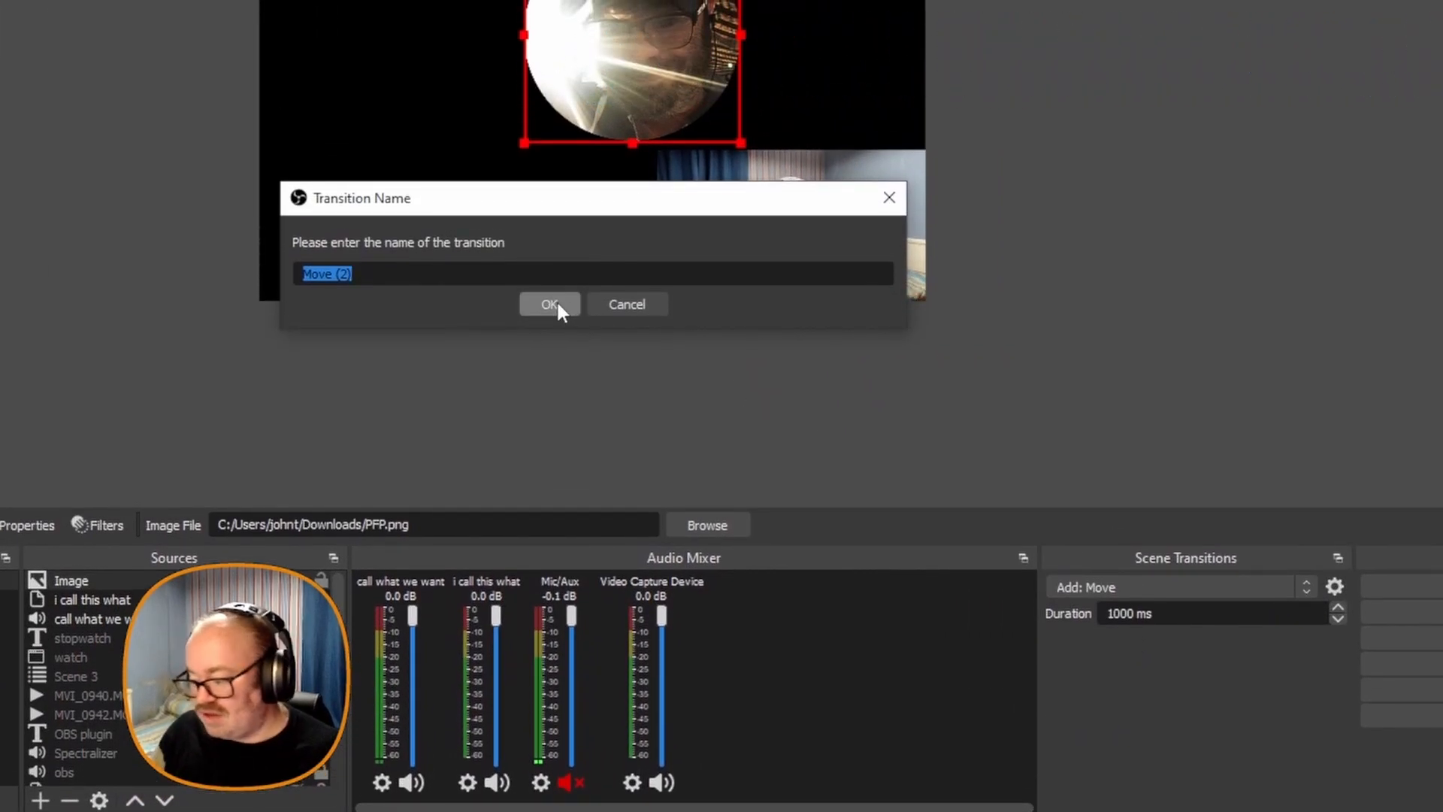
left_click(556, 299)
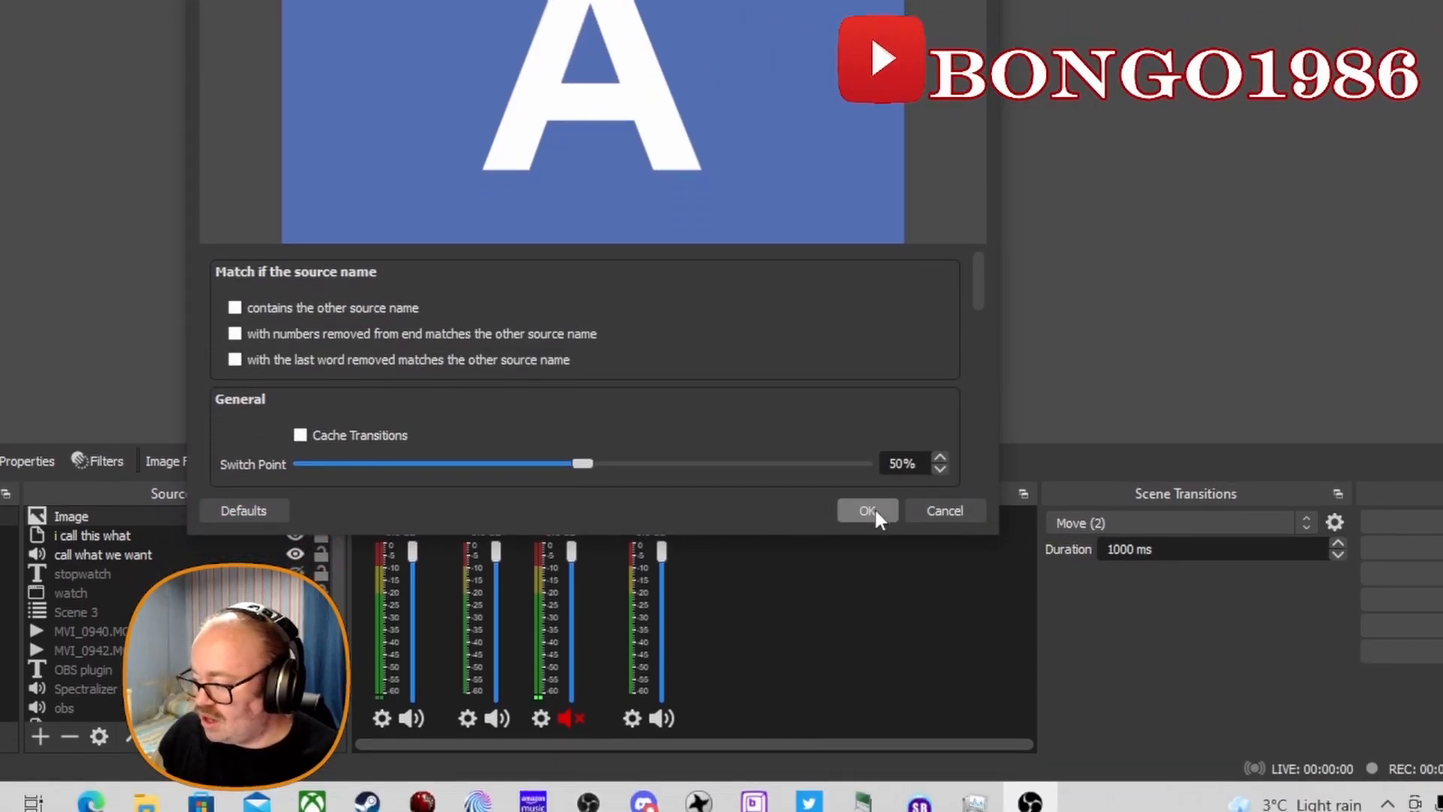
scroll(757, 409, "down", 5)
scroll(736, 412, "down", 3)
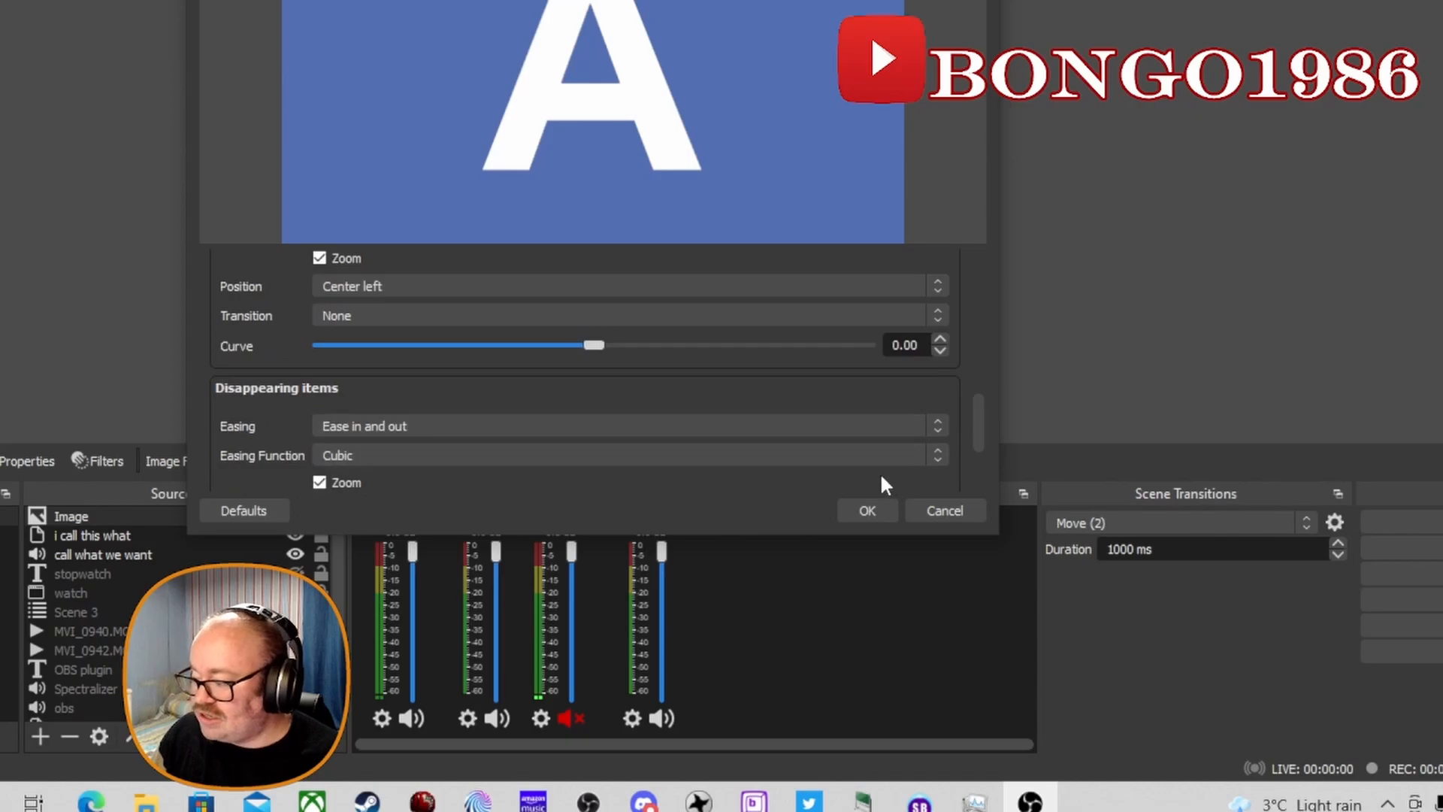
left_click(866, 511)
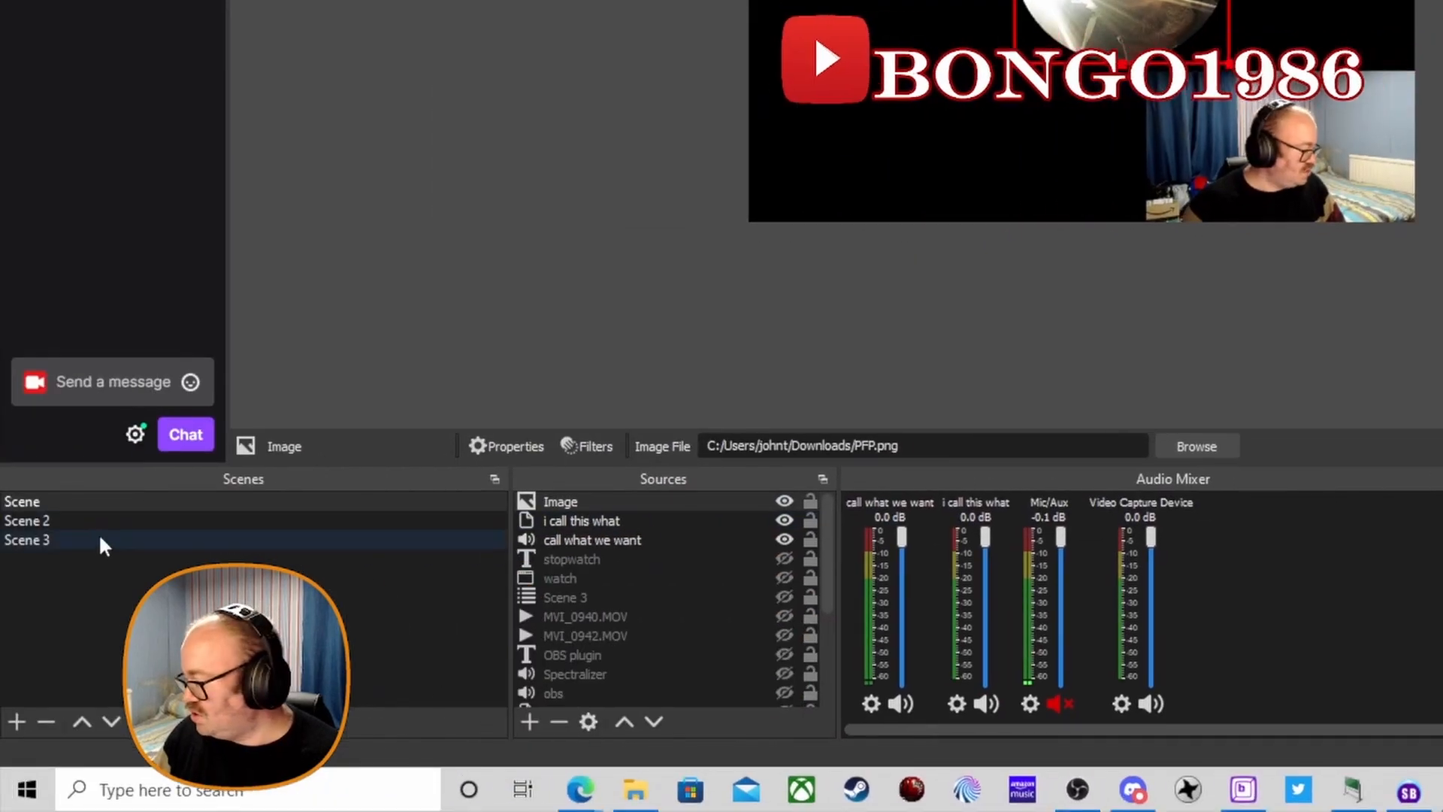
- Cycle through Scene 3, Scene 2 and Scene to watch the newly added Move transition, ending on Scene 2
left_click(89, 540)
left_click(83, 518)
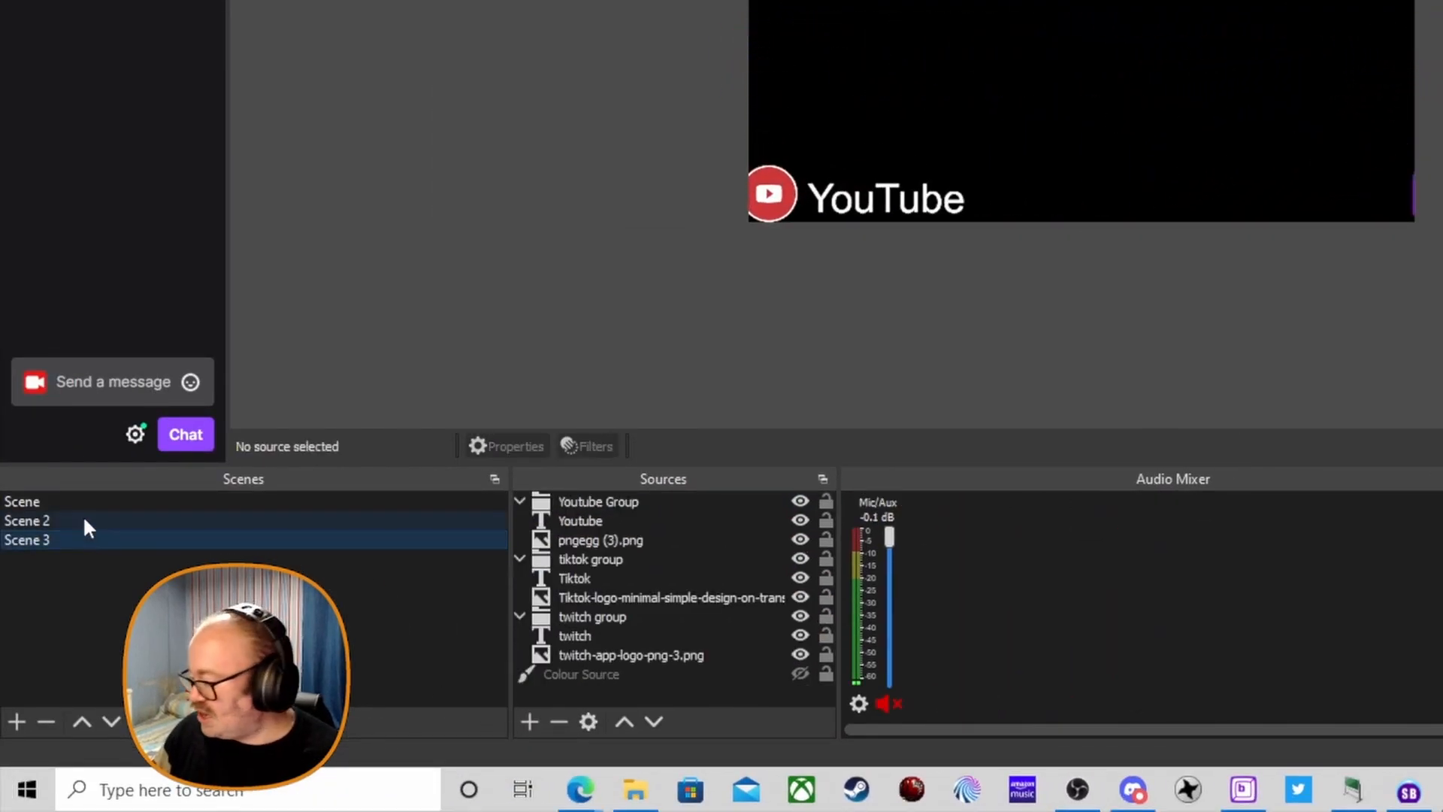
left_click(72, 500)
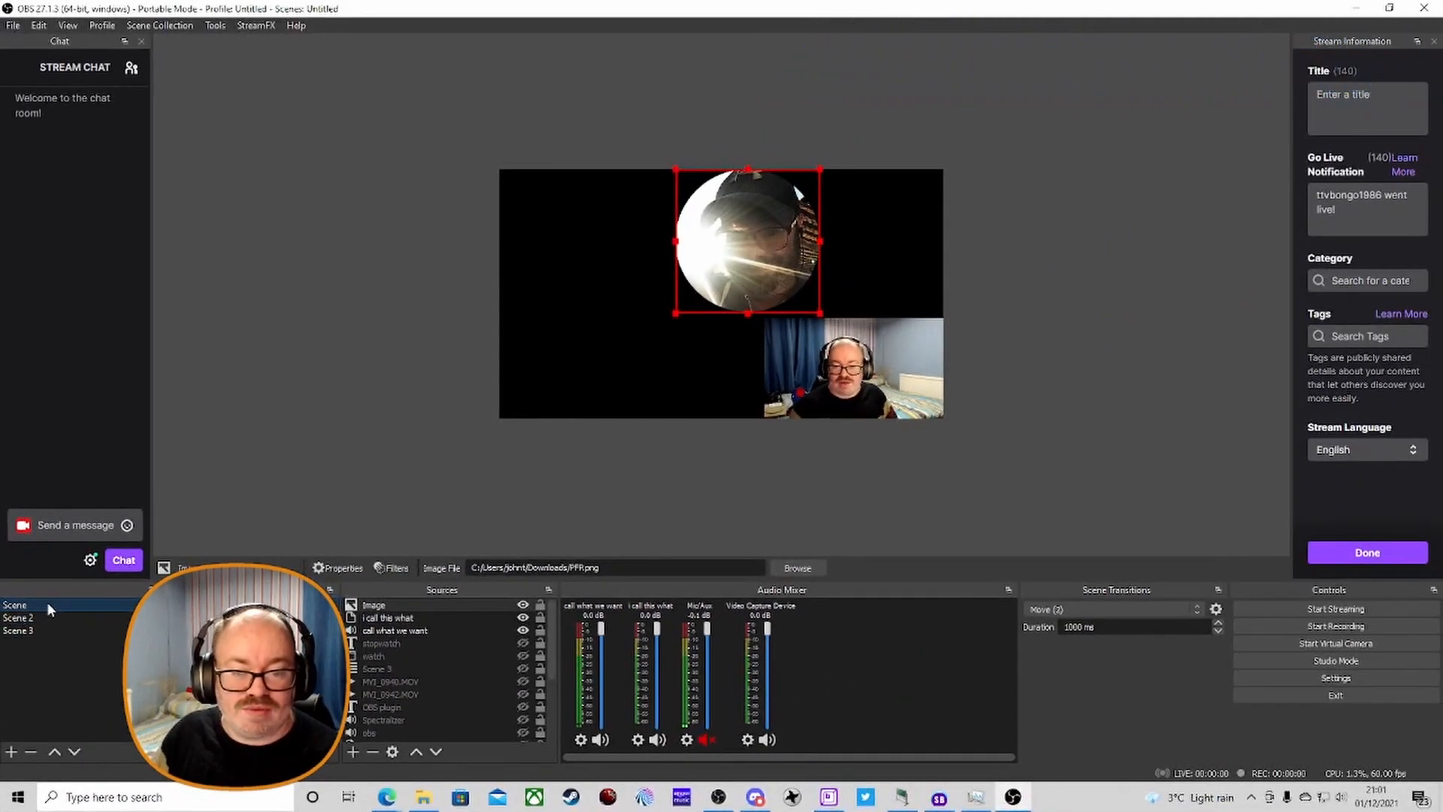
left_click(33, 617)
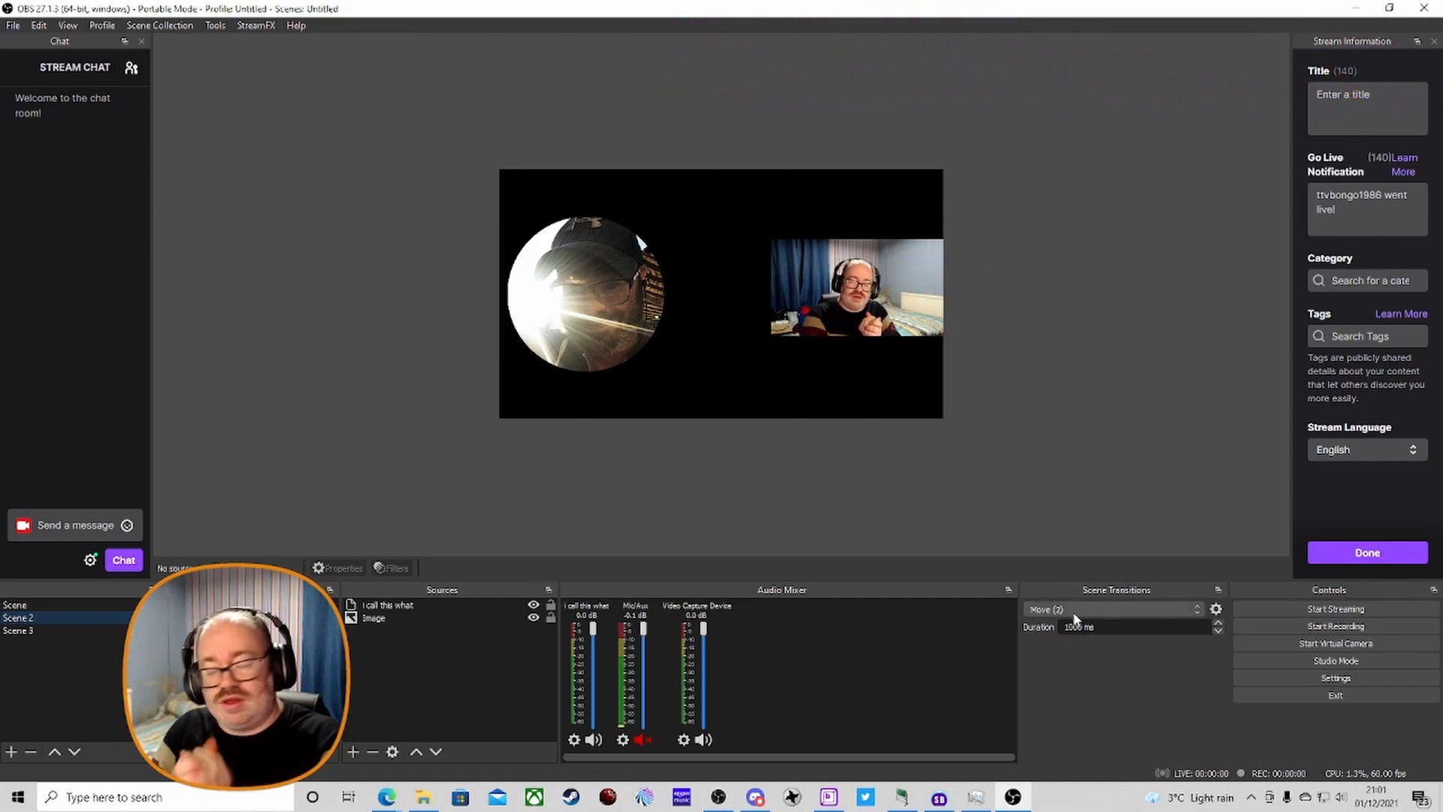
- Open the Transition Table to view its From, To, Transition and Duration settings, and close it without changes
left_click(217, 25)
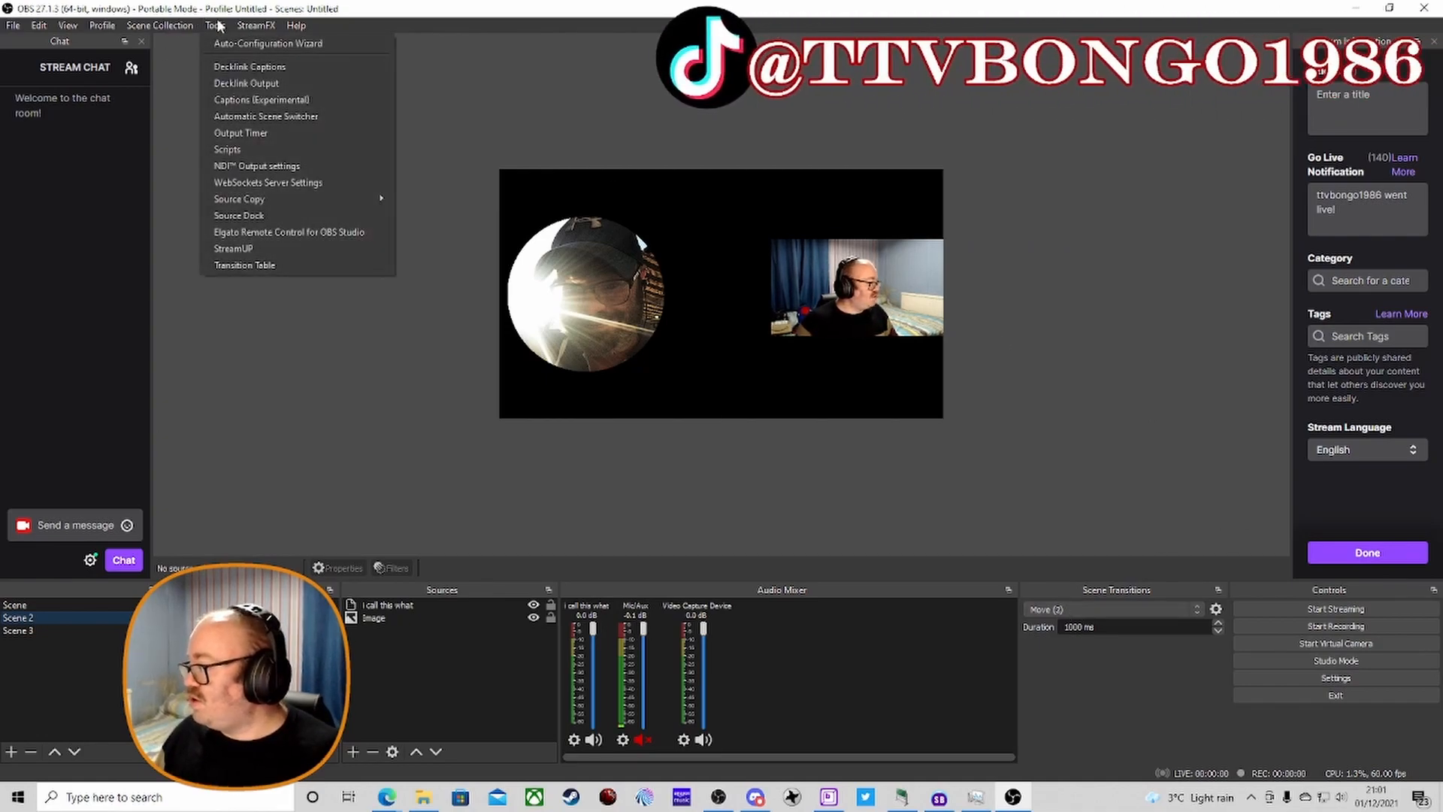
left_click(311, 265)
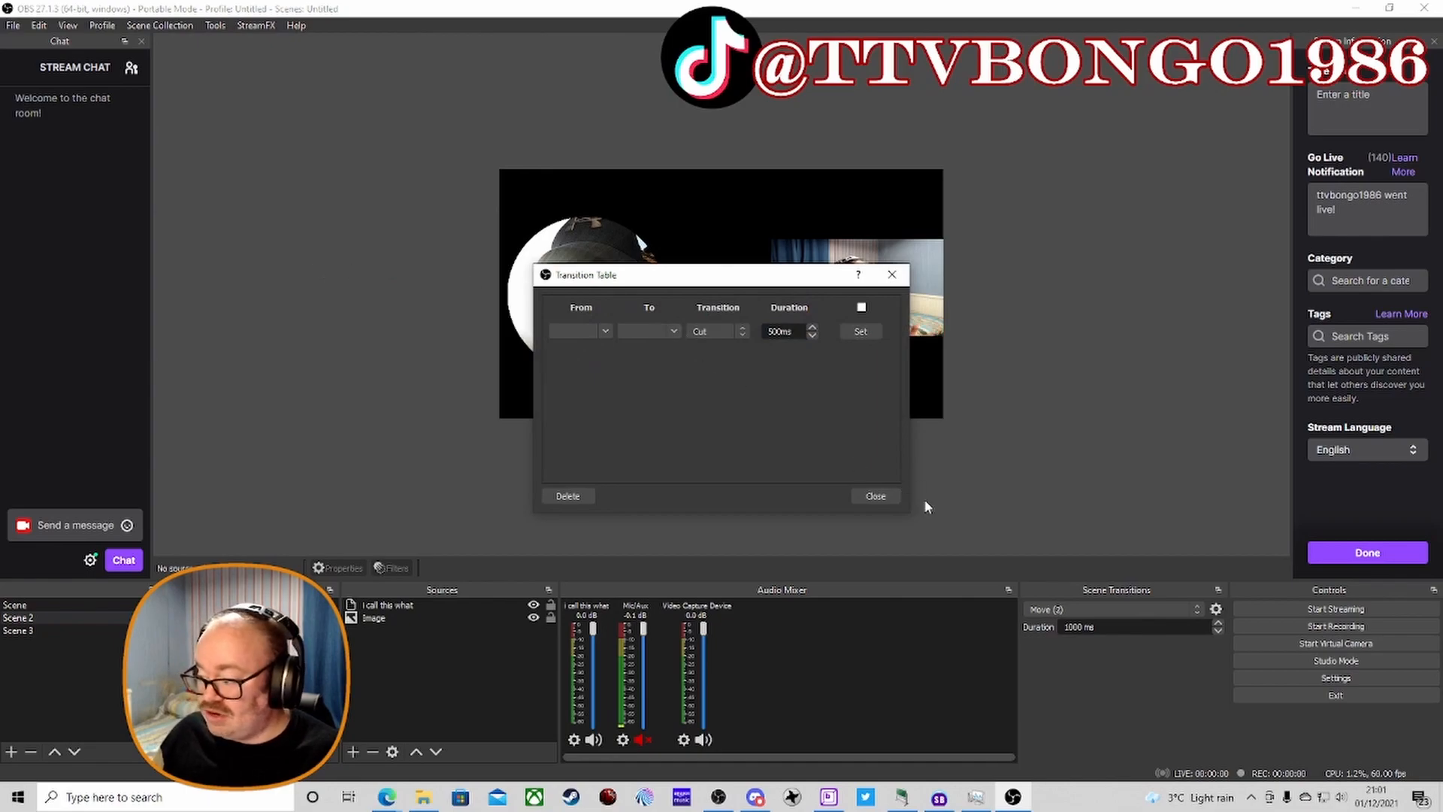
left_click(879, 497)
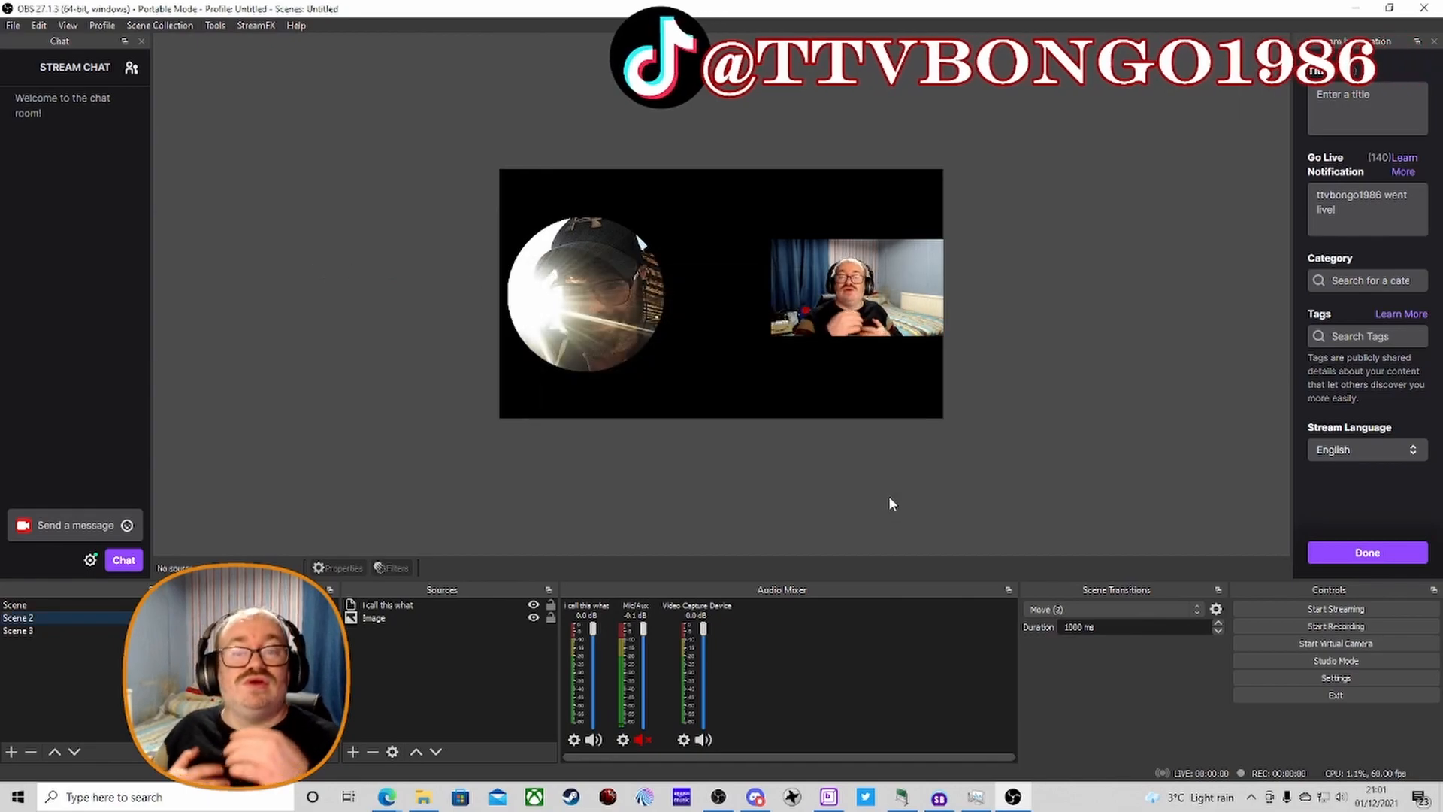